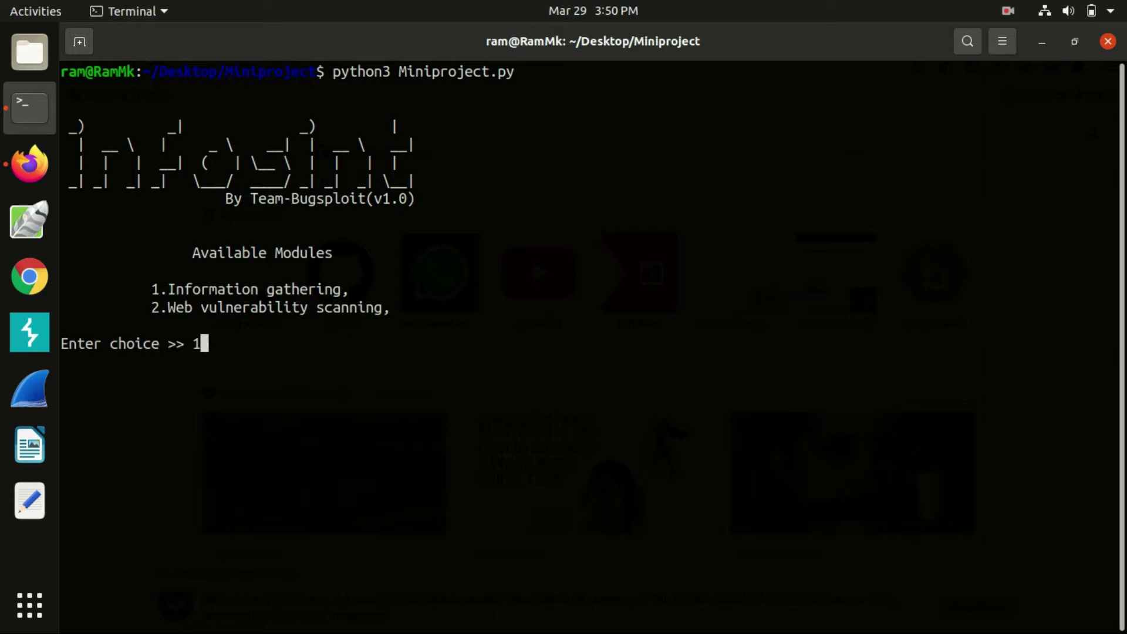
Enter the Information gathering module (1) and list its recon tools
text(1)
key(Return)
text(tools)
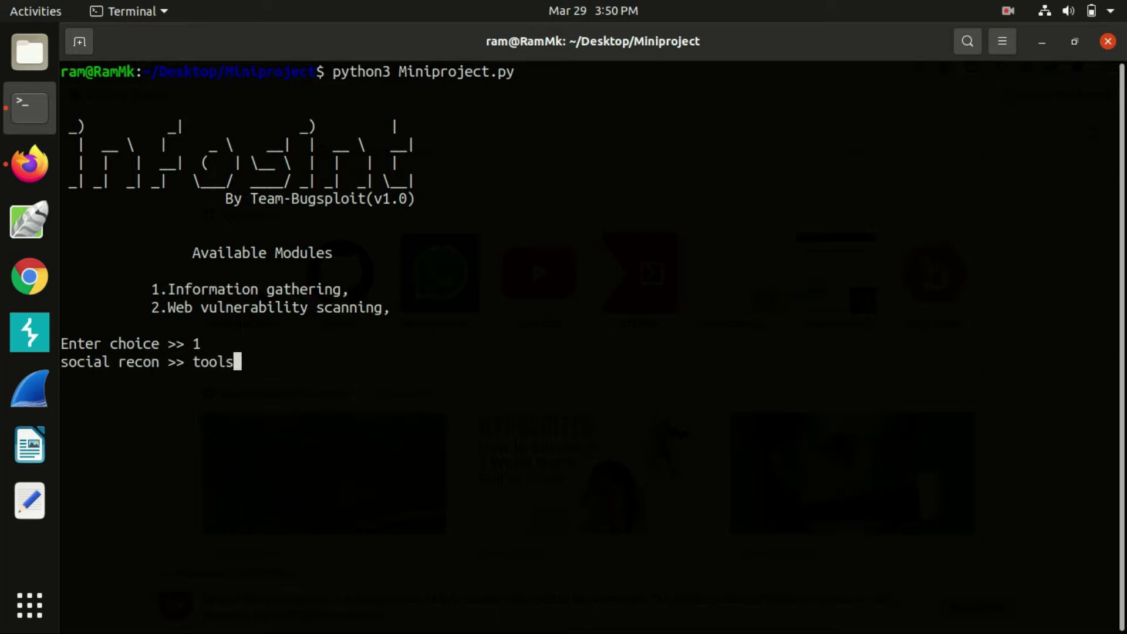
key(Return)
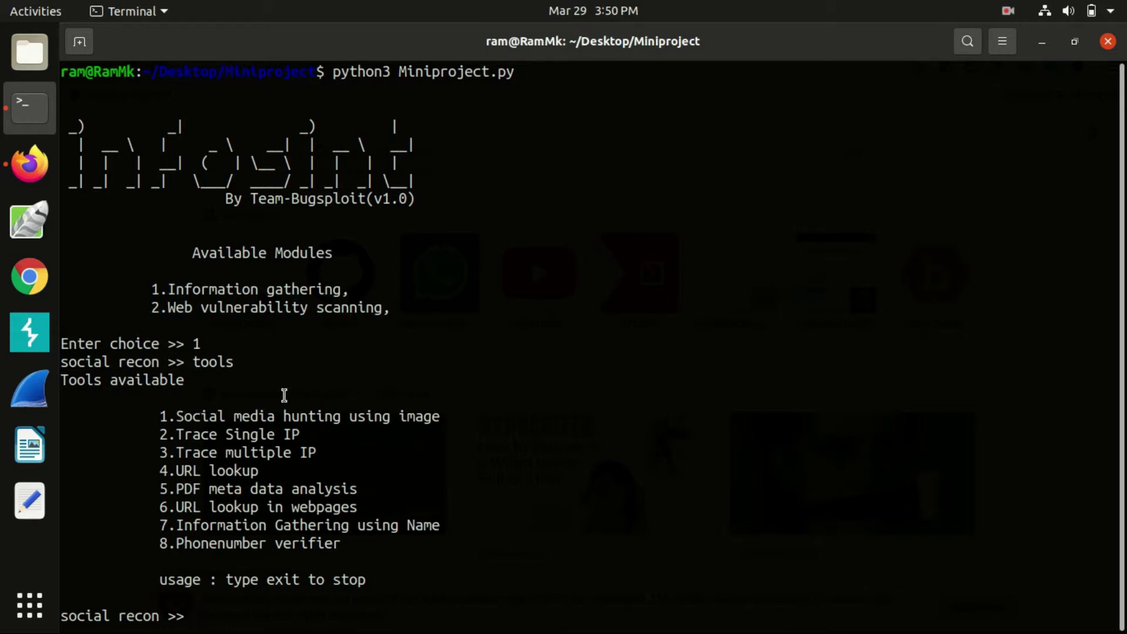
Run Social media hunting using image on /home/ram/Desktop/ram.jpeg and inspect the first GitHub link
text(1)
key(Return)
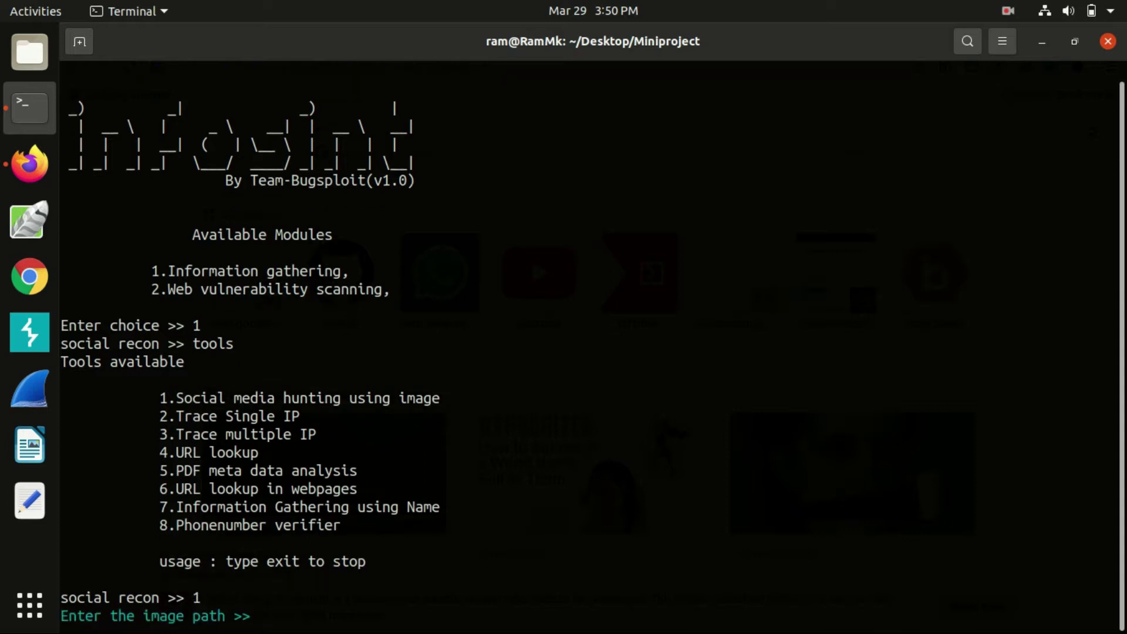
text(/home/ram/)
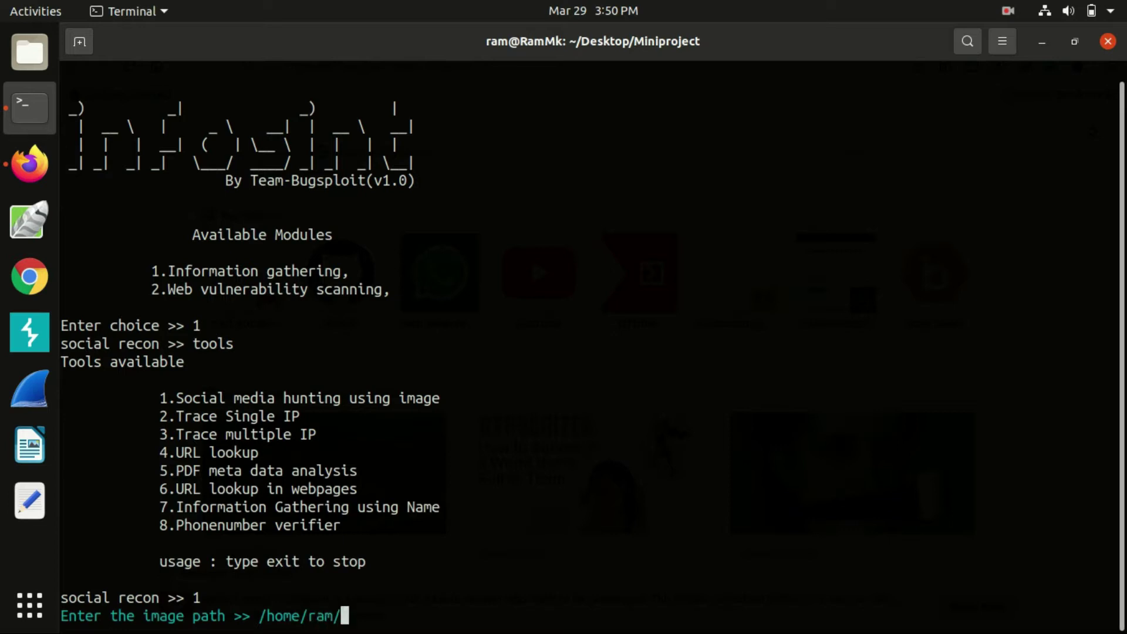
text(Desktop)
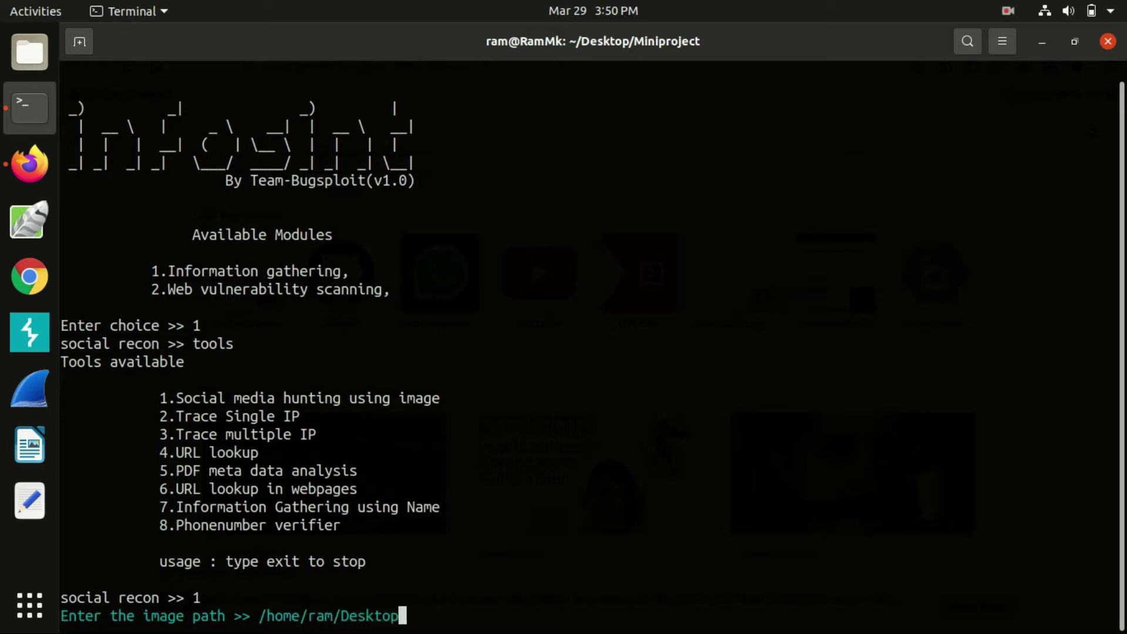
text(/ram.jpeg)
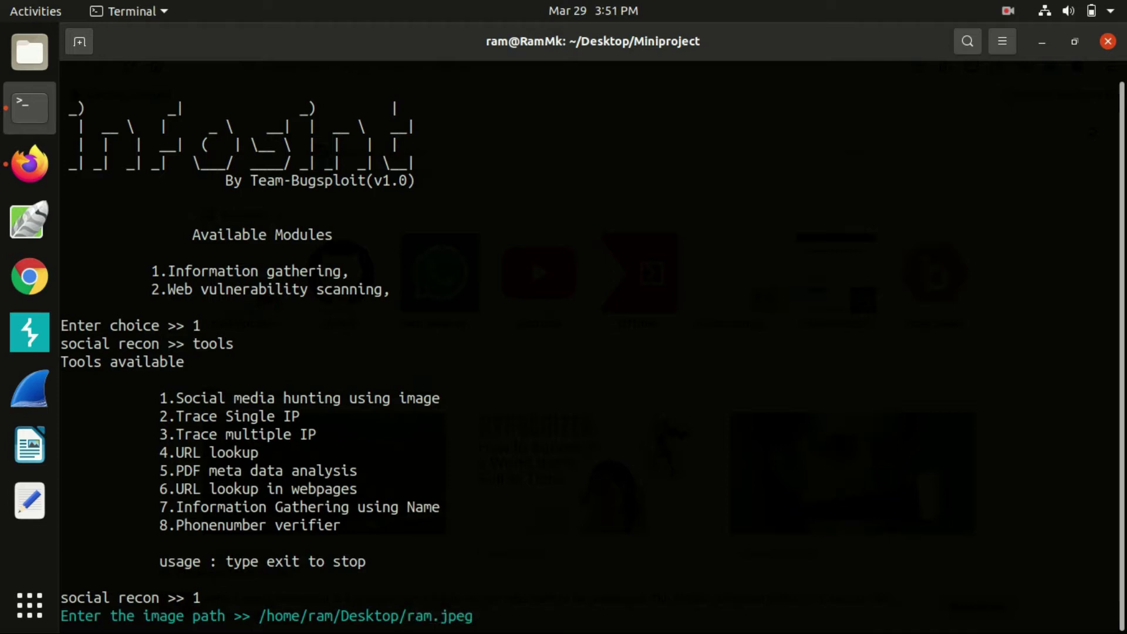
key(Return)
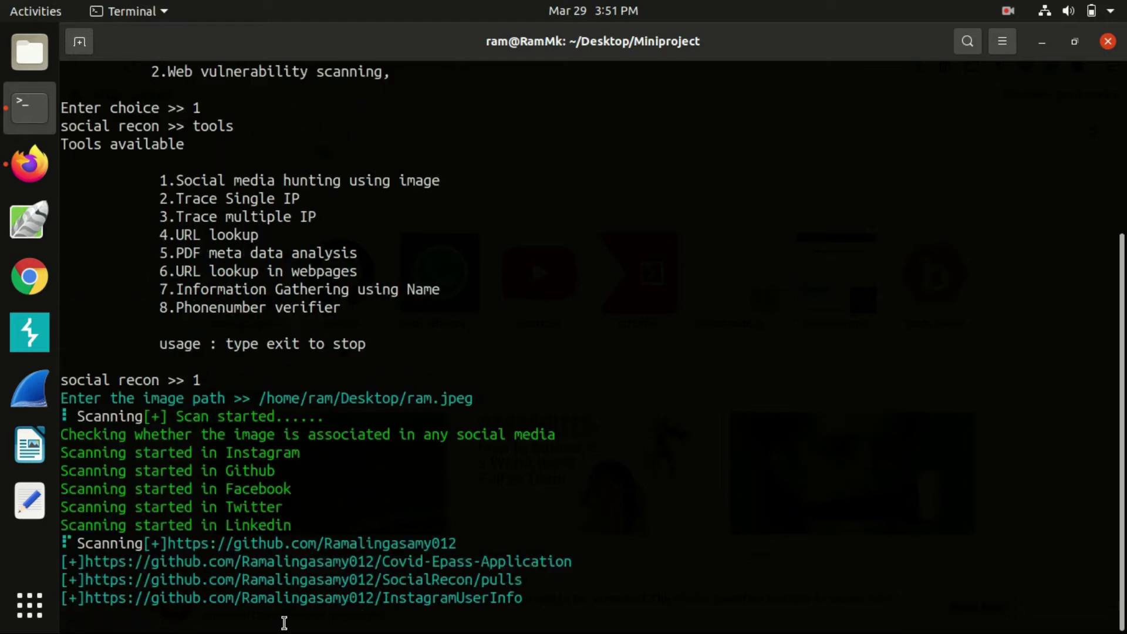
right_click(298, 545)
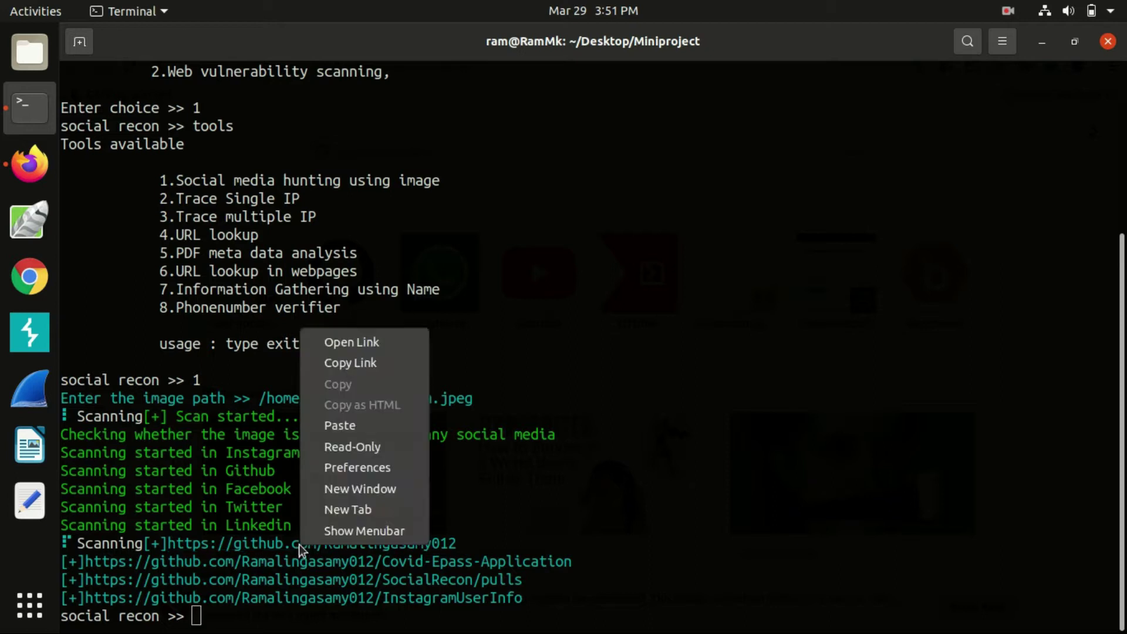
click(397, 346)
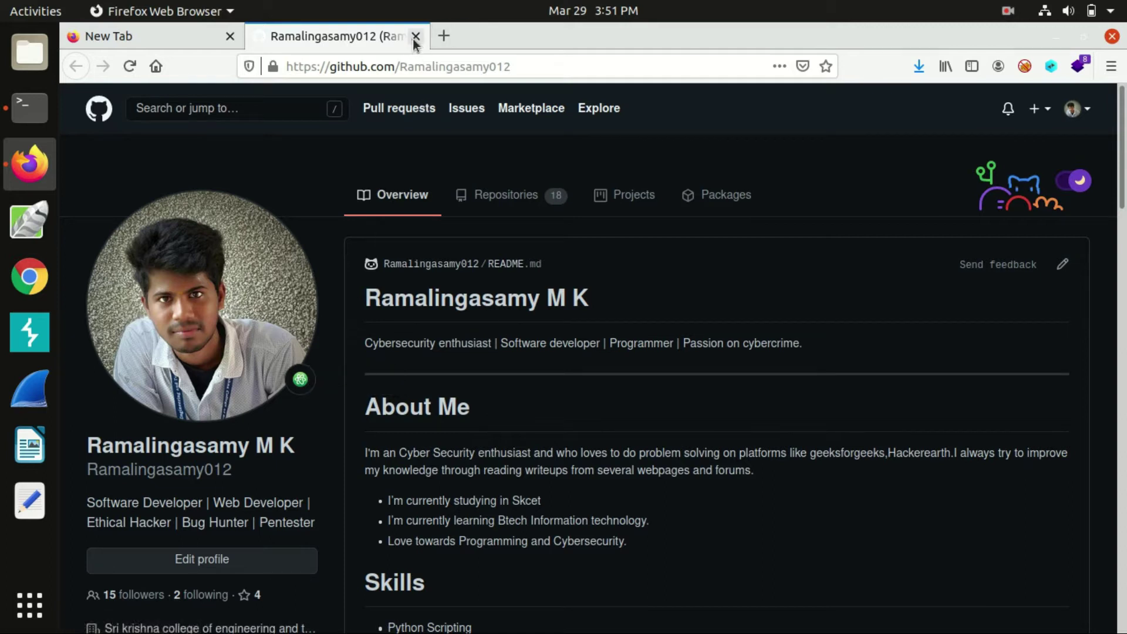
click(416, 36)
click(30, 107)
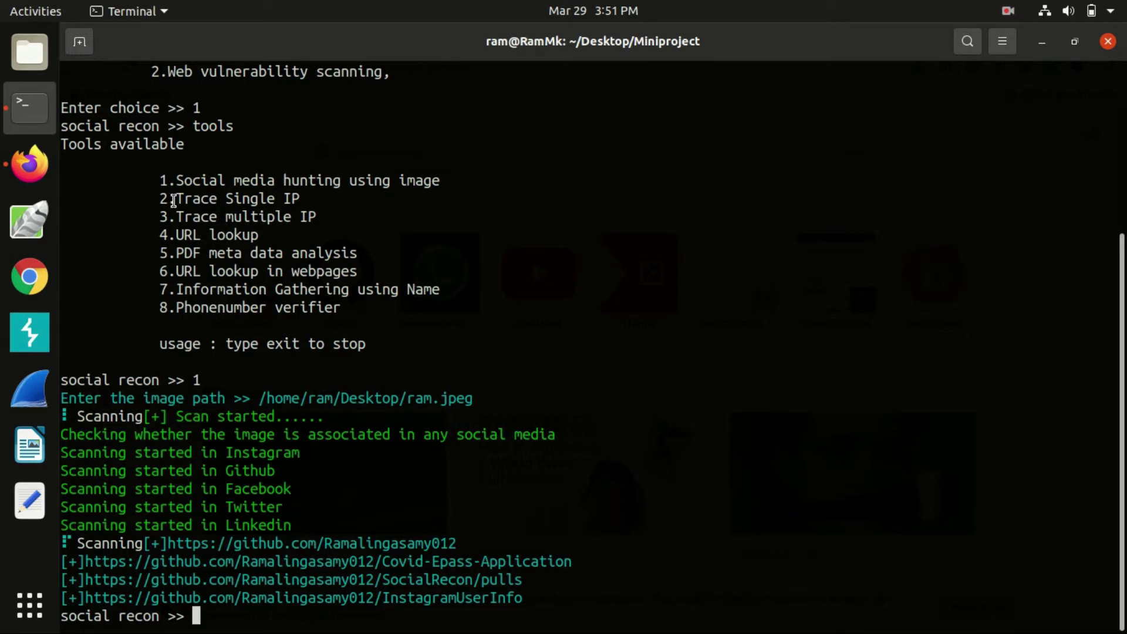
Start Trace Single IP (option 2) and paste the copied IP address for a location lookup
drag(173, 200, 301, 197)
click(301, 198)
text(2)
key(Return)
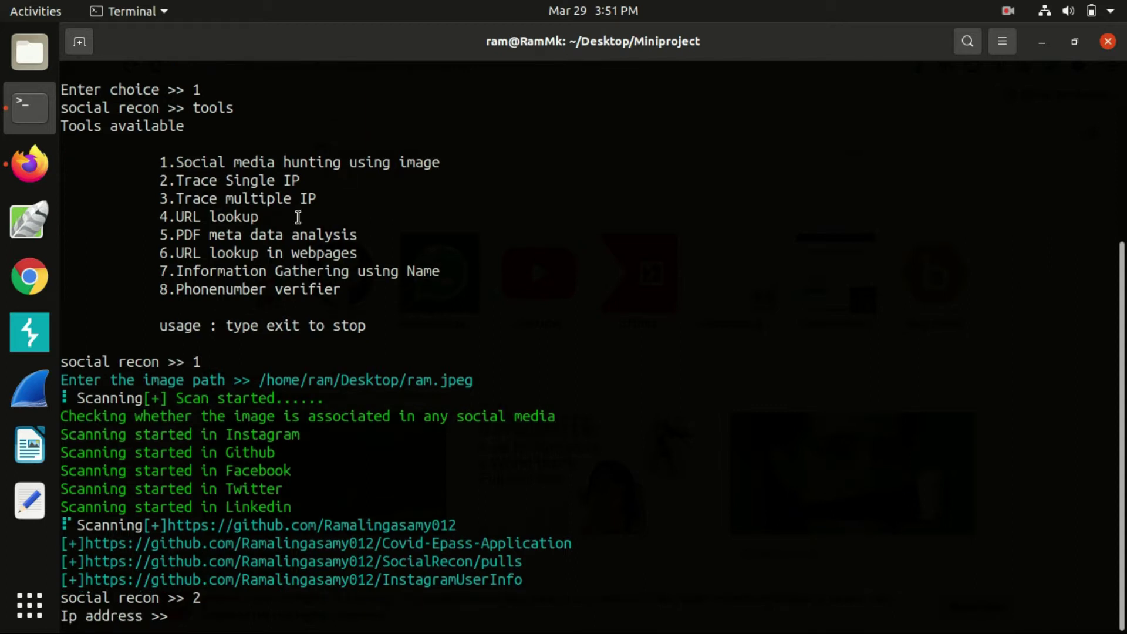
right_click(444, 274)
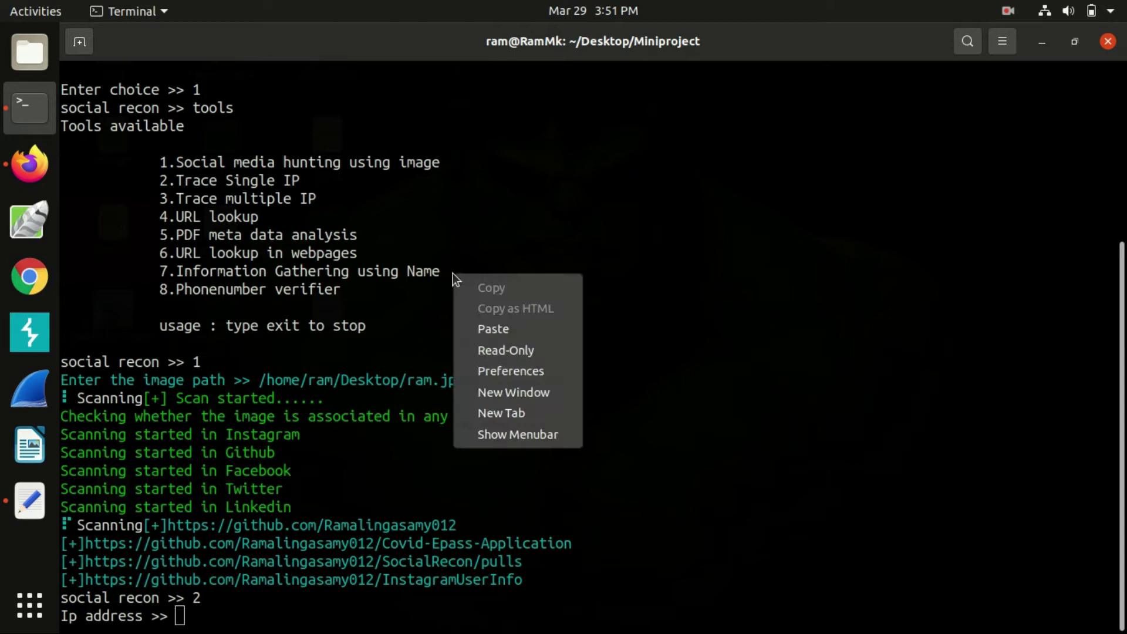
click(481, 327)
key(Return)
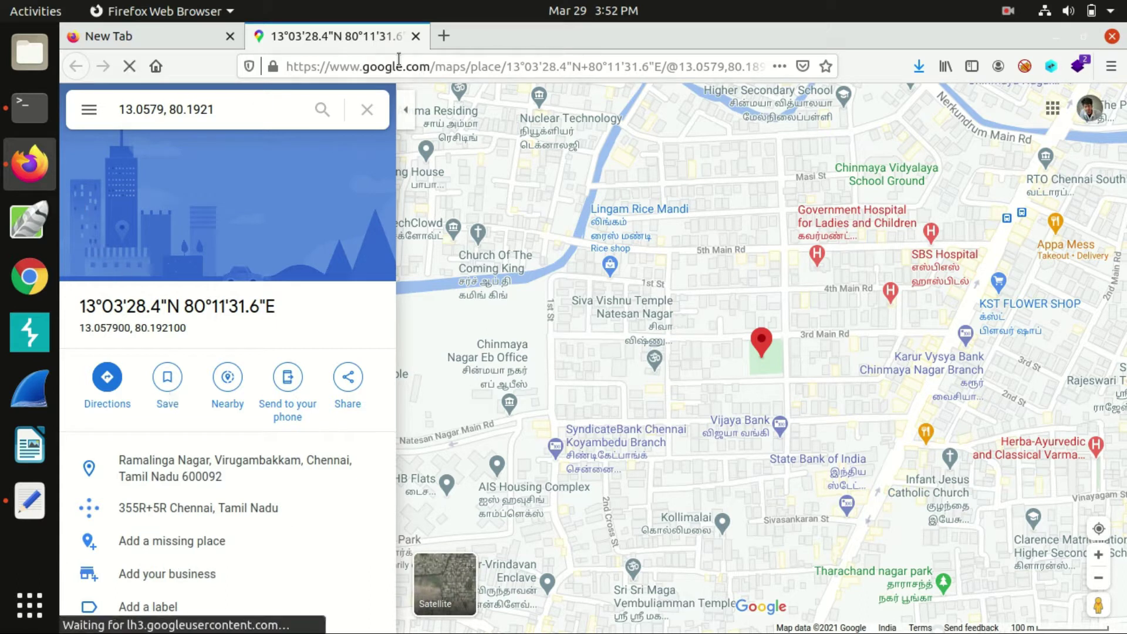
Close the Google Maps tab showing the traced Chennai location
click(416, 36)
Back in the terminal, start the Trace multiple IP tool (option 3)
click(26, 104)
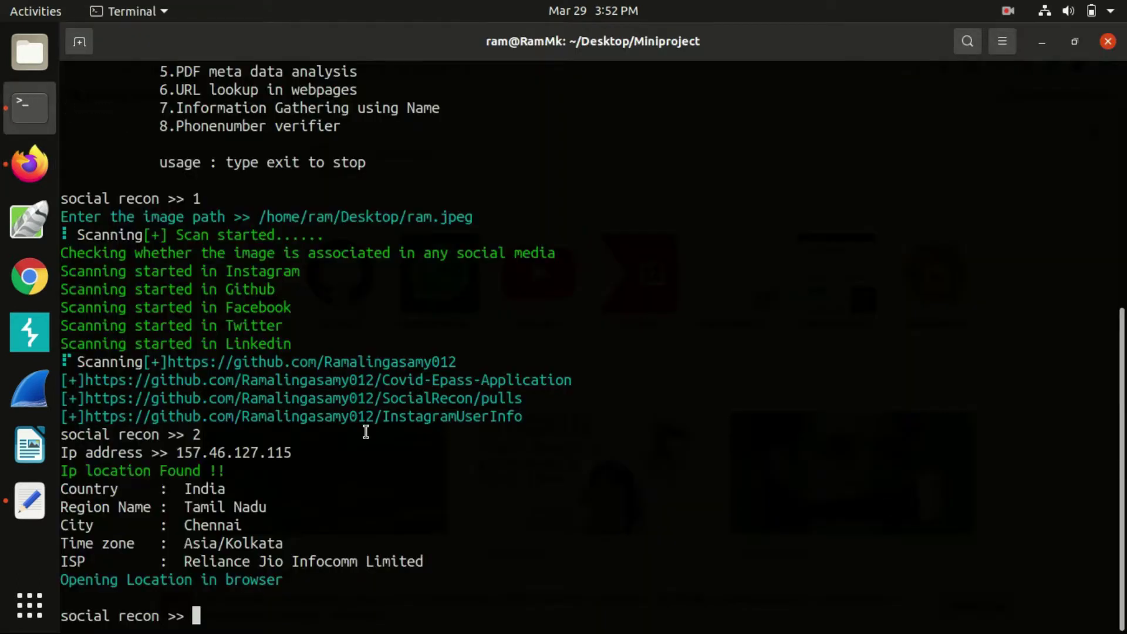
scroll(302, 395, up, 8)
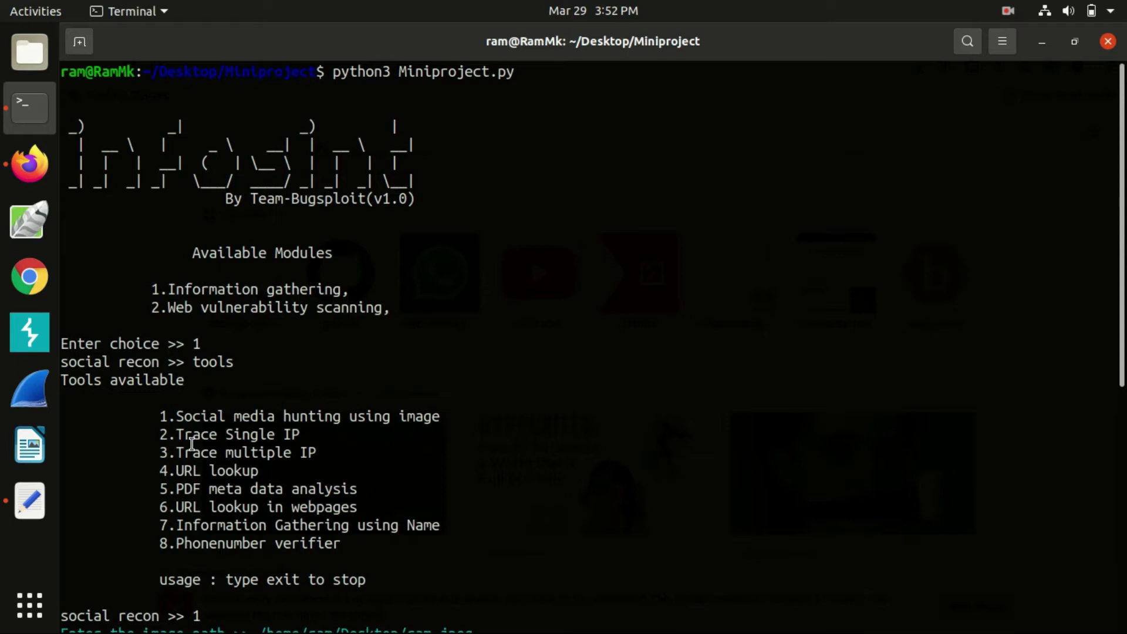
drag(177, 452, 317, 445)
click(317, 441)
scroll(315, 446, down, 8)
text(3)
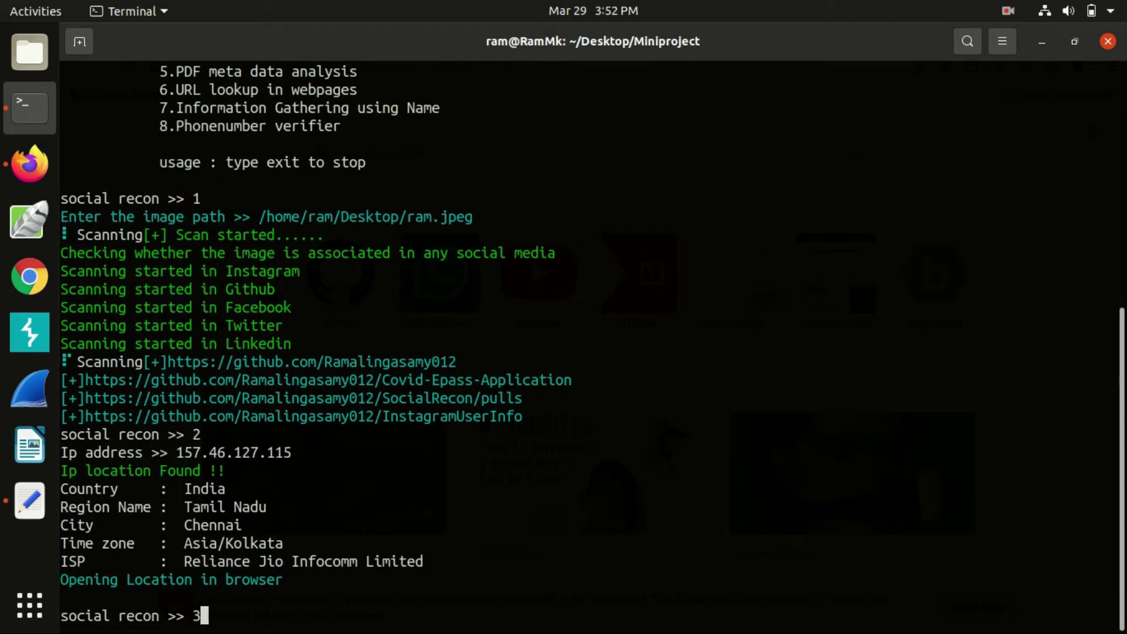
key(Return)
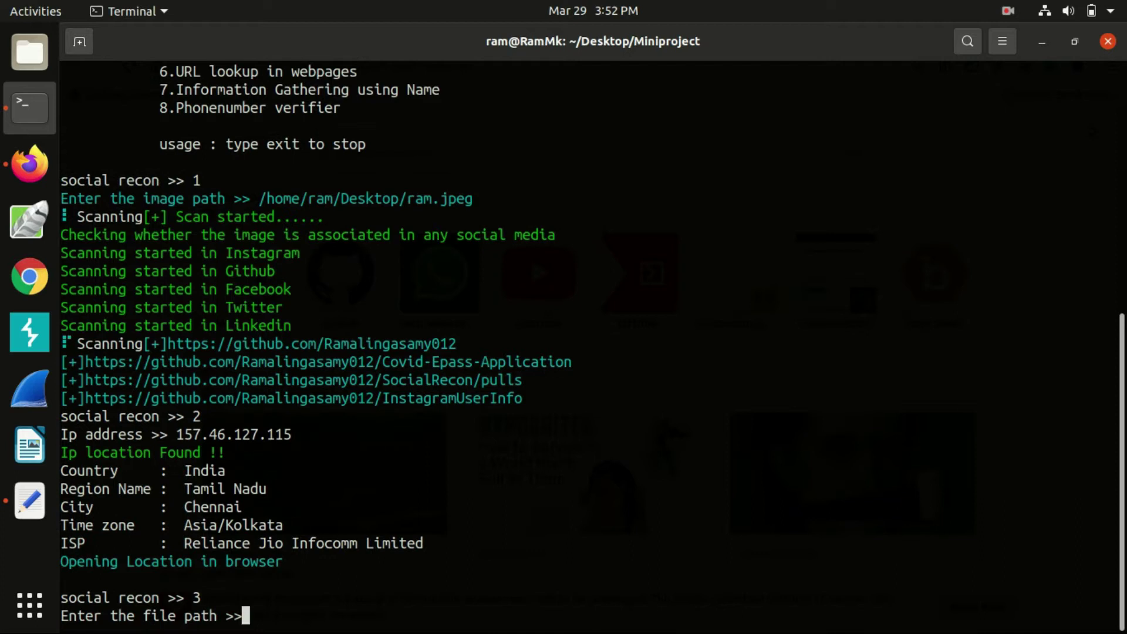
Give /home/ram/Desktop/ip.txt as the IP file and /home/ram/Desktop as the save location
text(/home/)
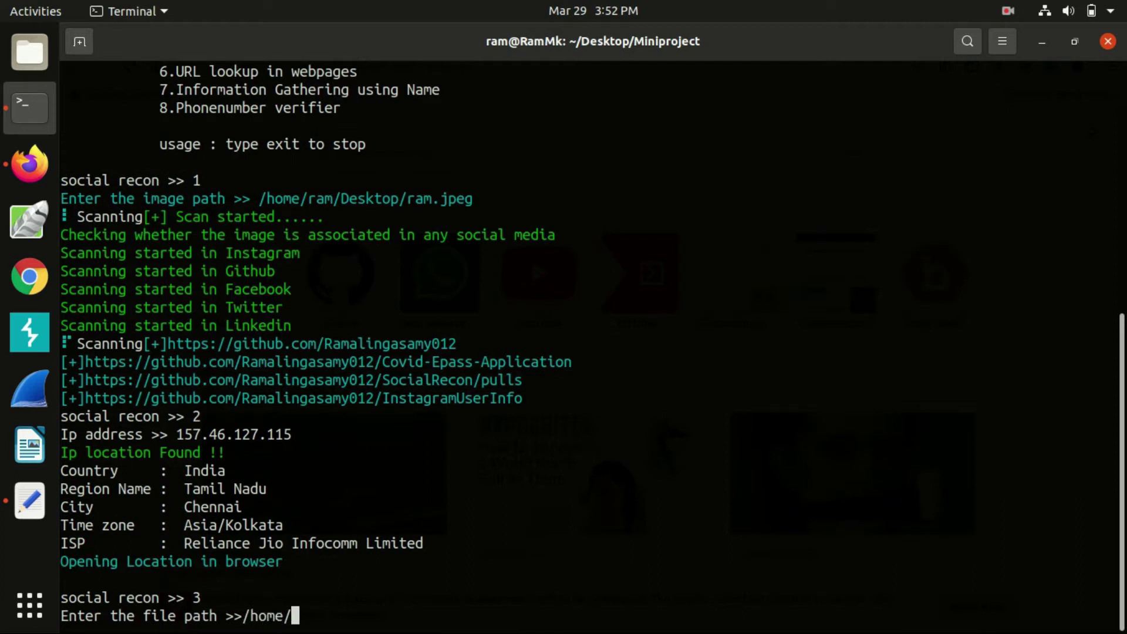
text(ram/Desk)
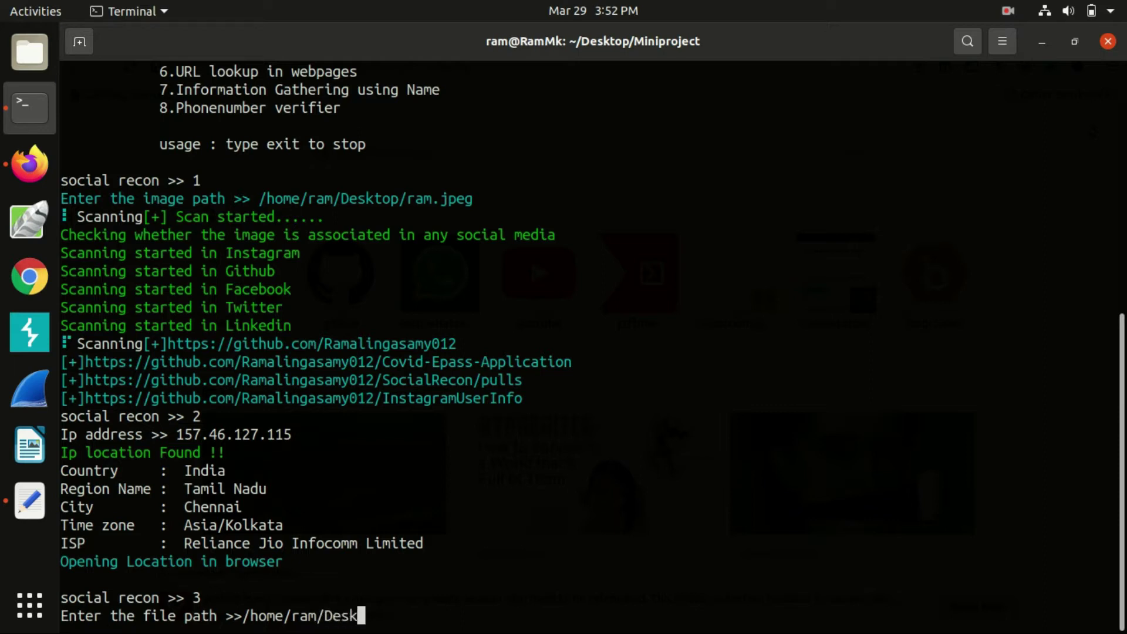
text(top/ip)
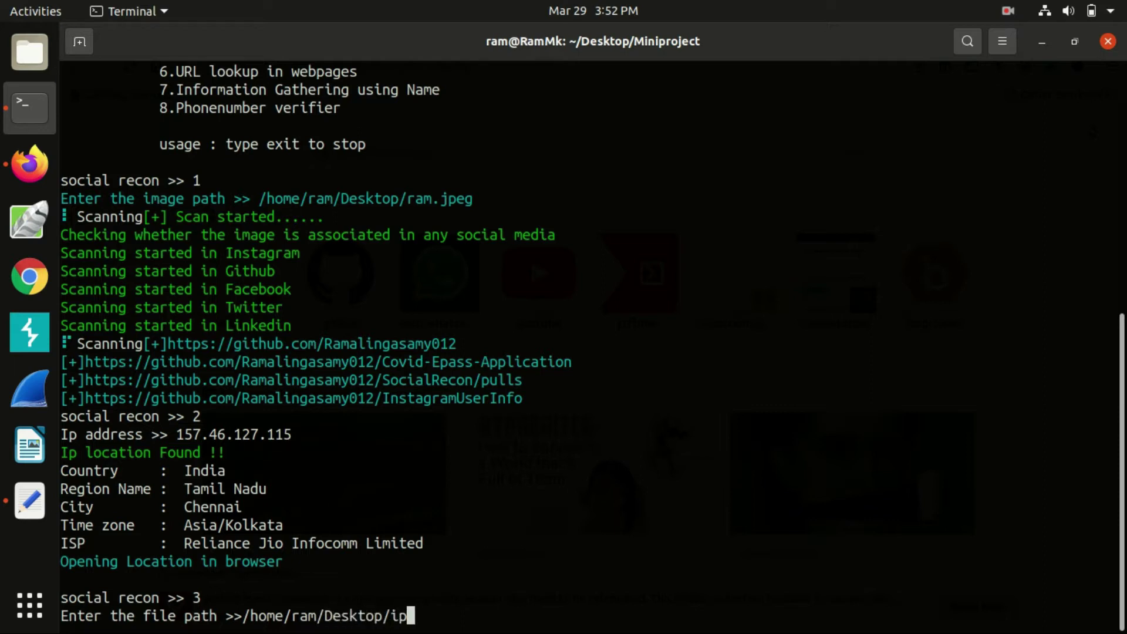
text(.txt)
key(Return)
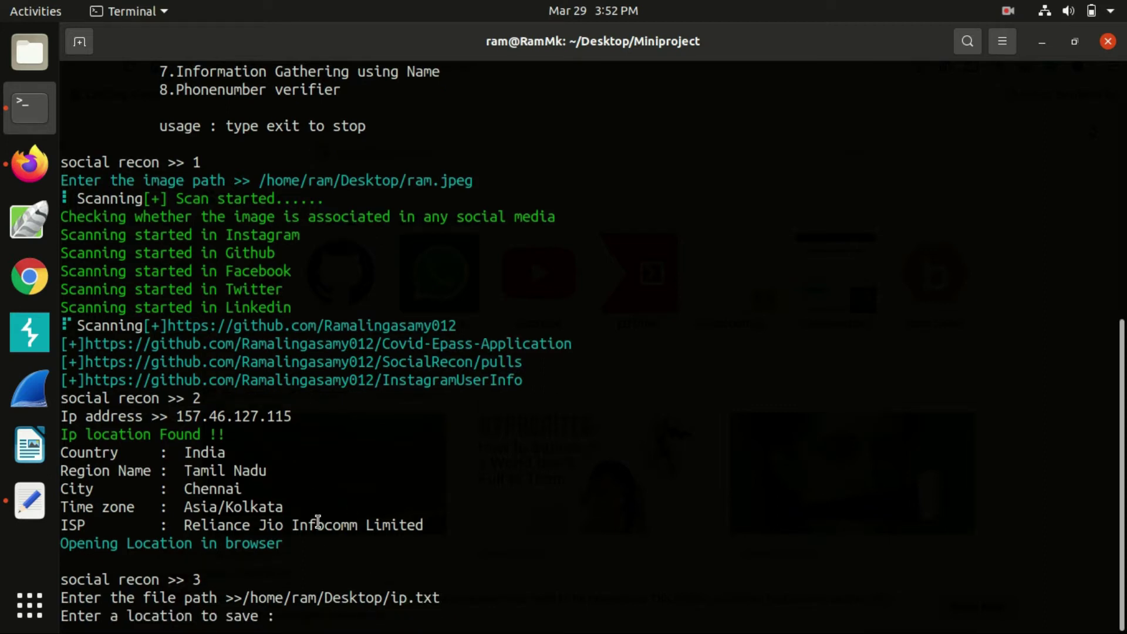
text(/home/ra)
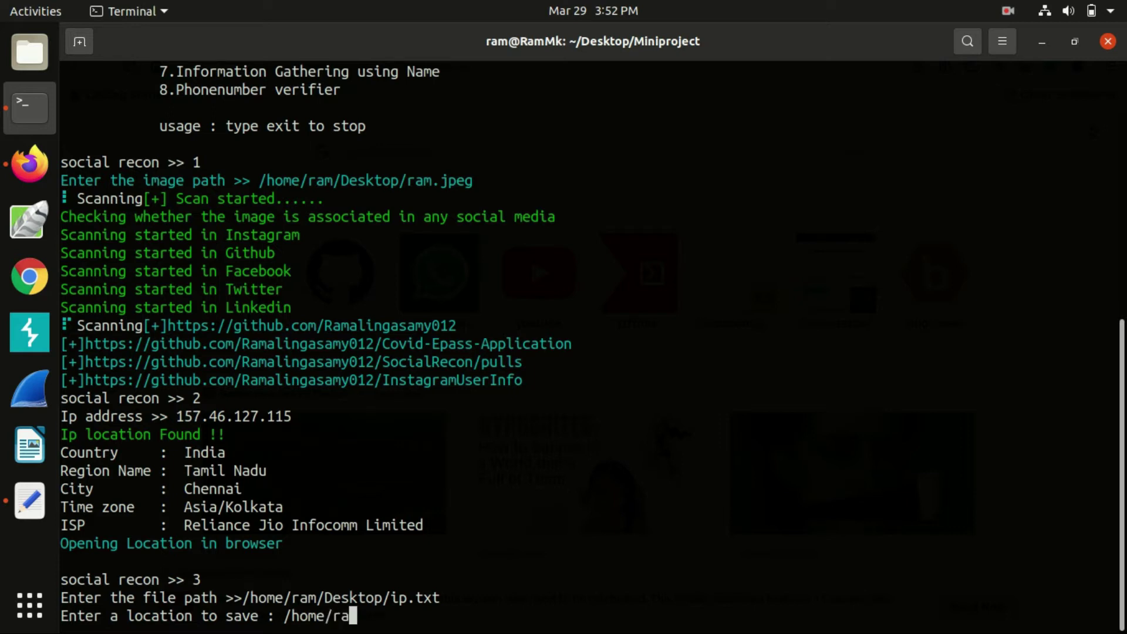
text(m/Desktop)
key(Return)
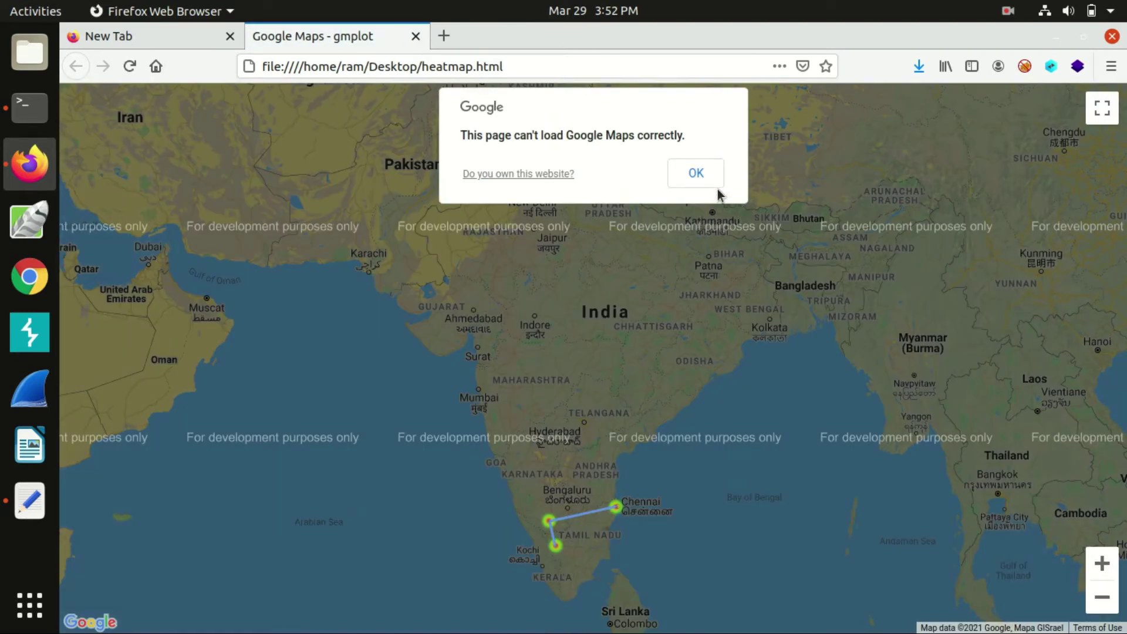
Dismiss the map error, zoom in two levels and centre the Chennai–Coimbatore points
click(712, 179)
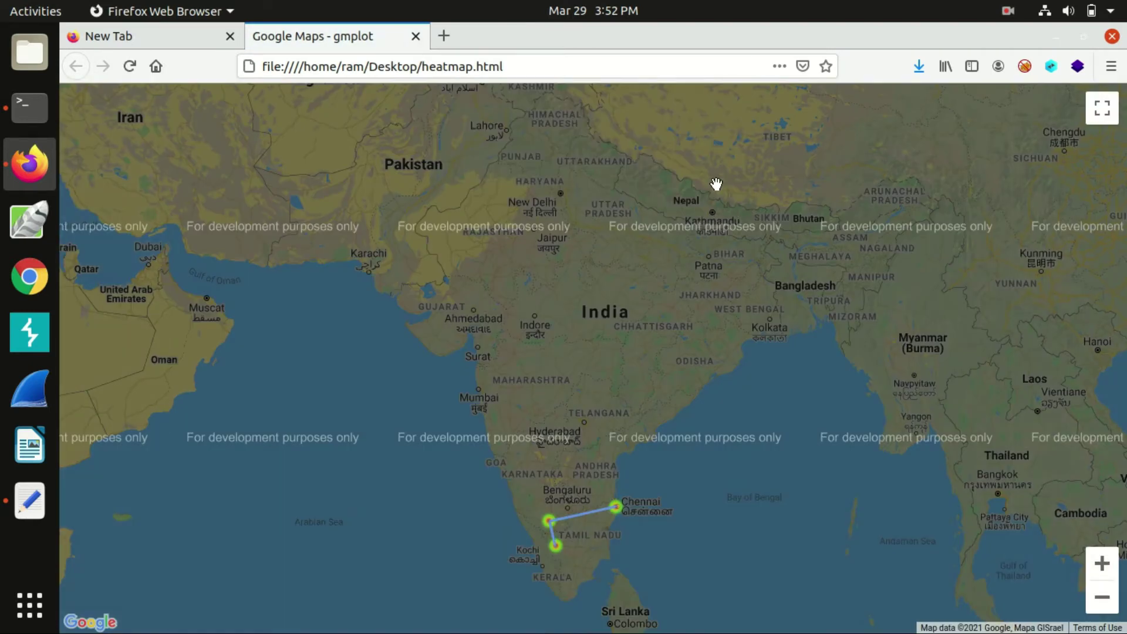
click(1102, 564)
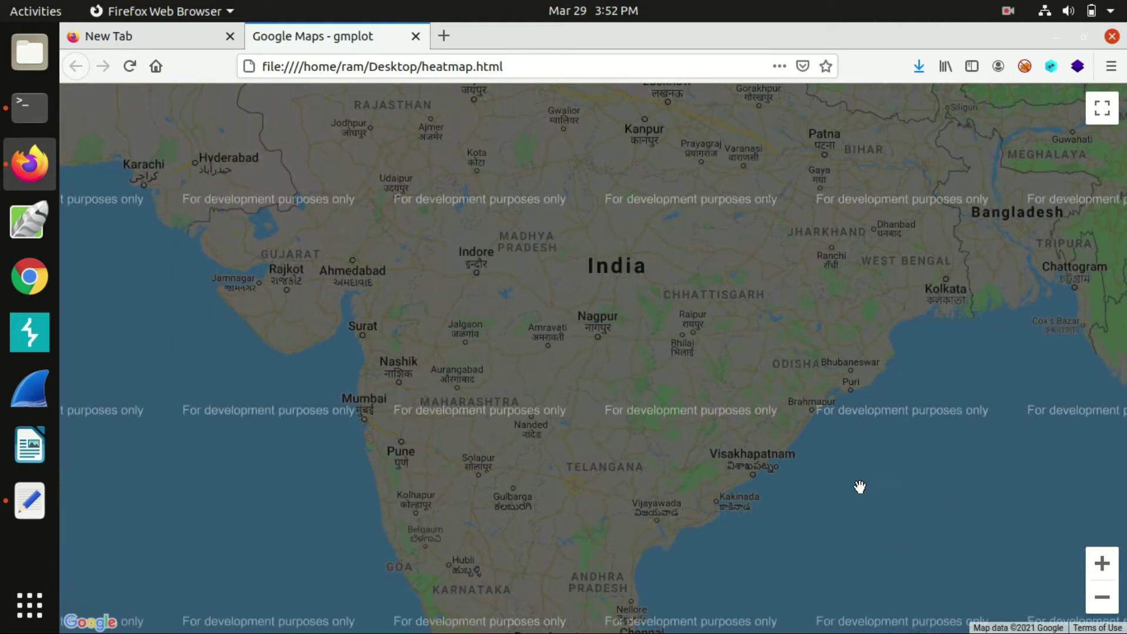
drag(860, 486, 830, 305)
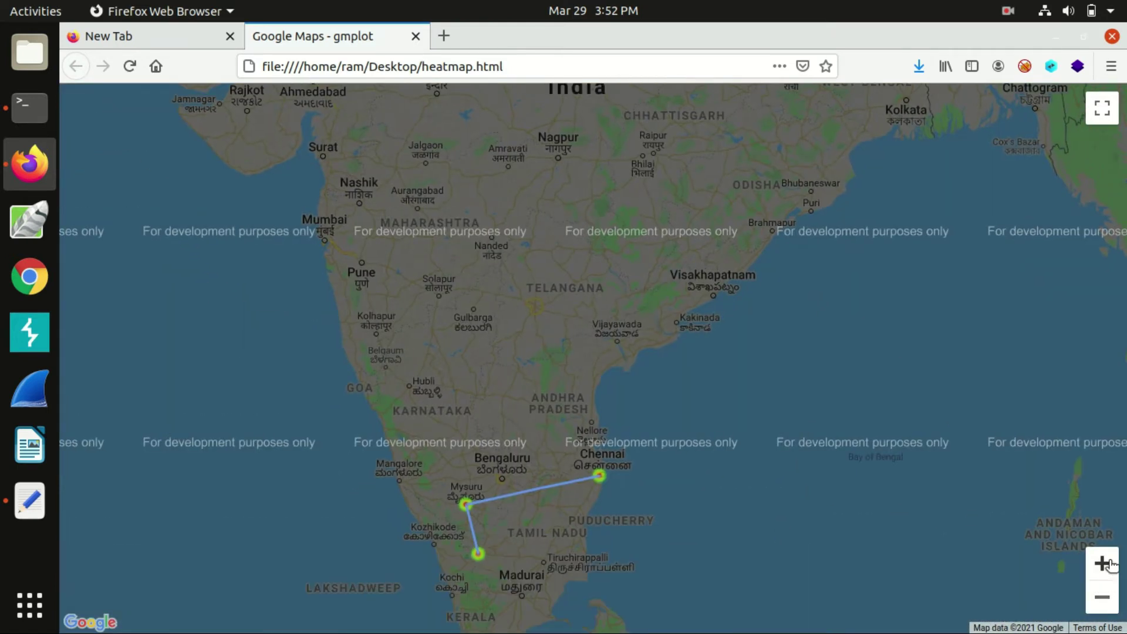
click(1104, 565)
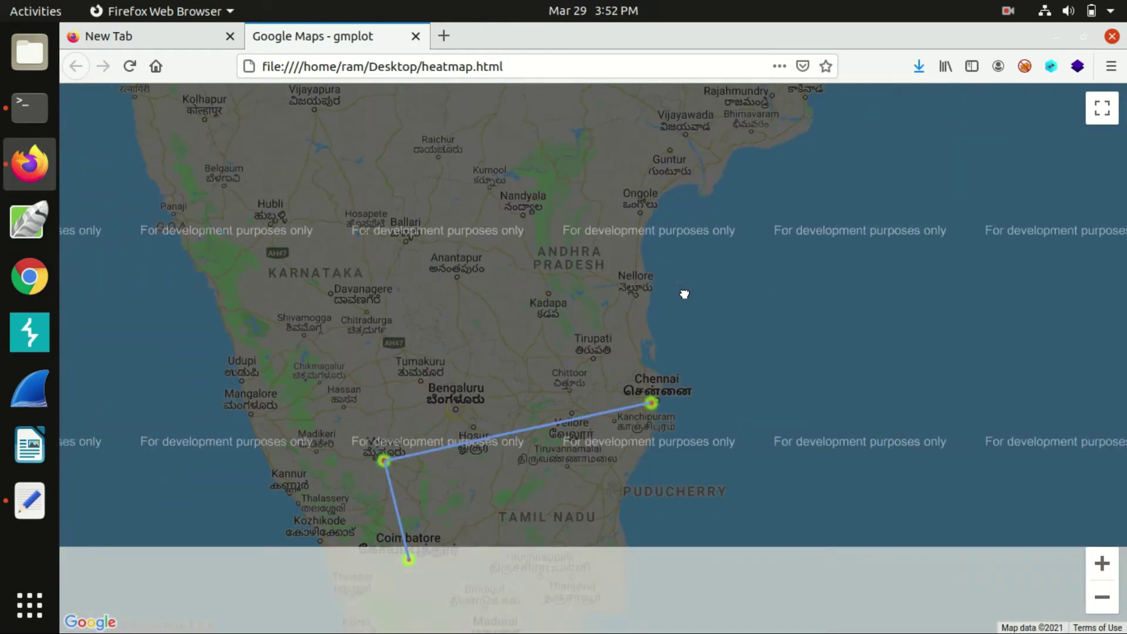
drag(571, 486, 569, 408)
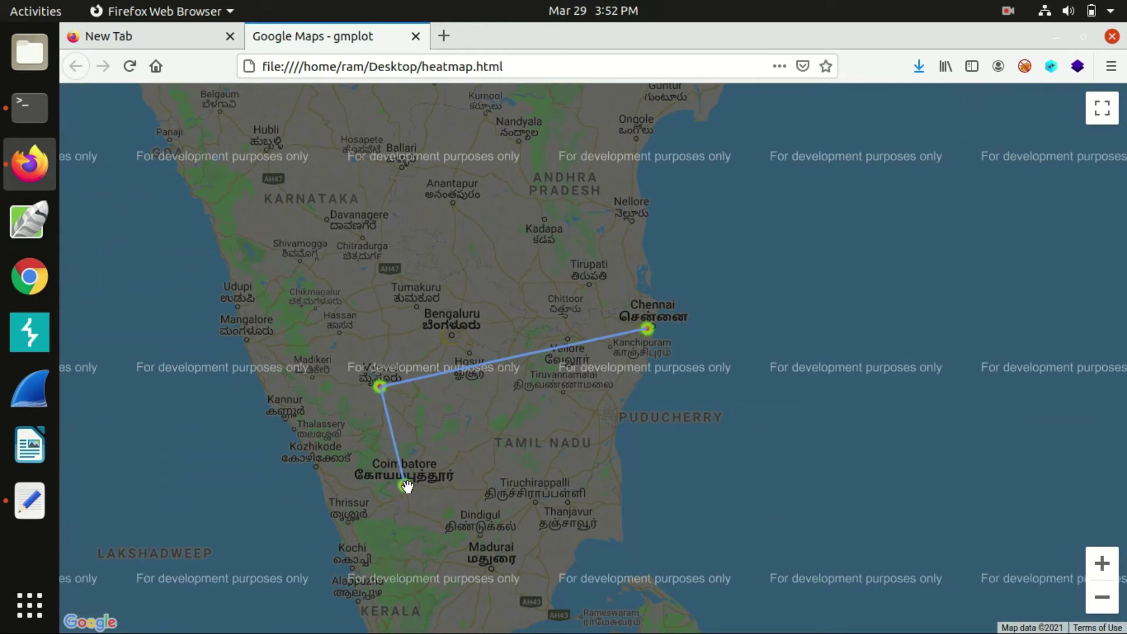
Close the heatmap tab and start the URL lookup tool (option 4) in the terminal
click(421, 38)
click(29, 107)
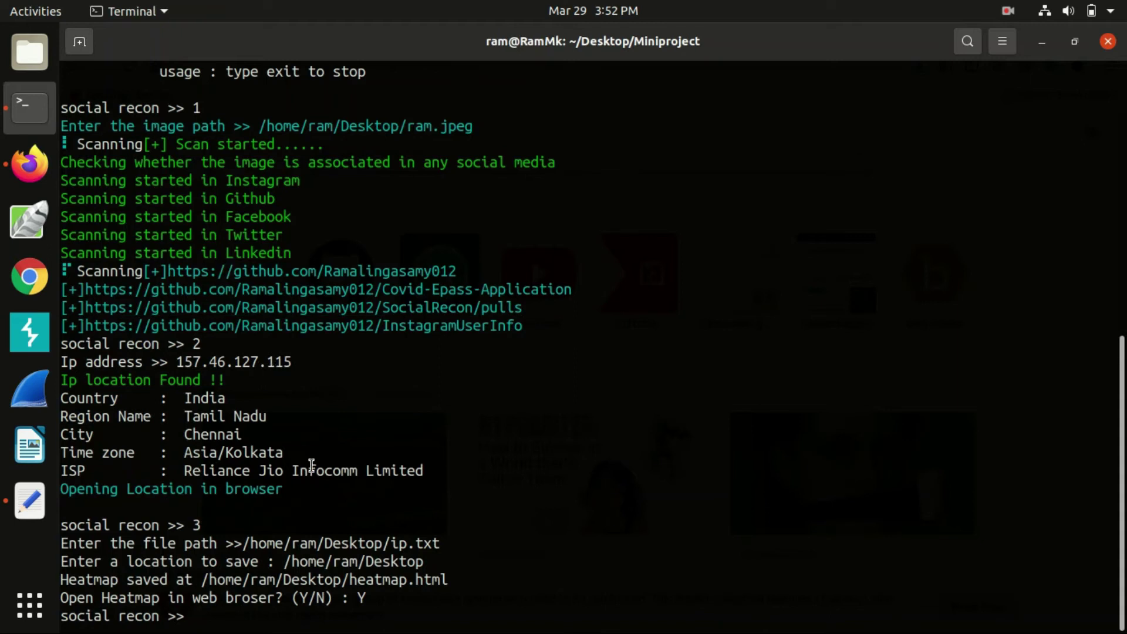
scroll(312, 470, up, 5)
drag(176, 470, 259, 477)
click(258, 479)
scroll(259, 478, down, 5)
text(4)
key(Return)
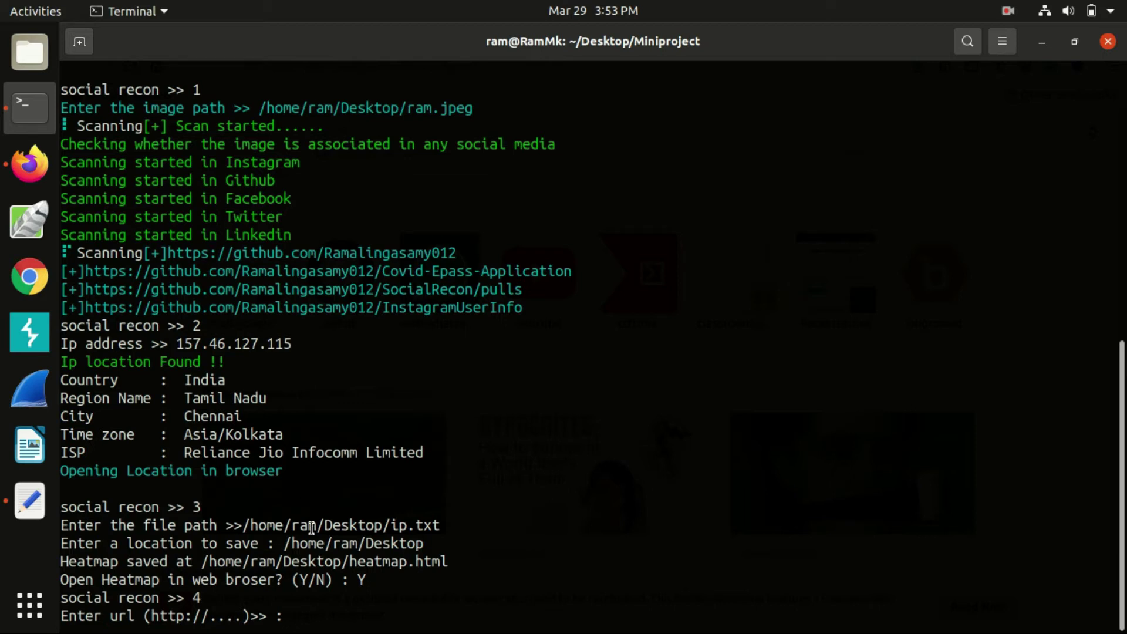
Paste the copied cutt.ly short URL at the url prompt and trace it
click(36, 166)
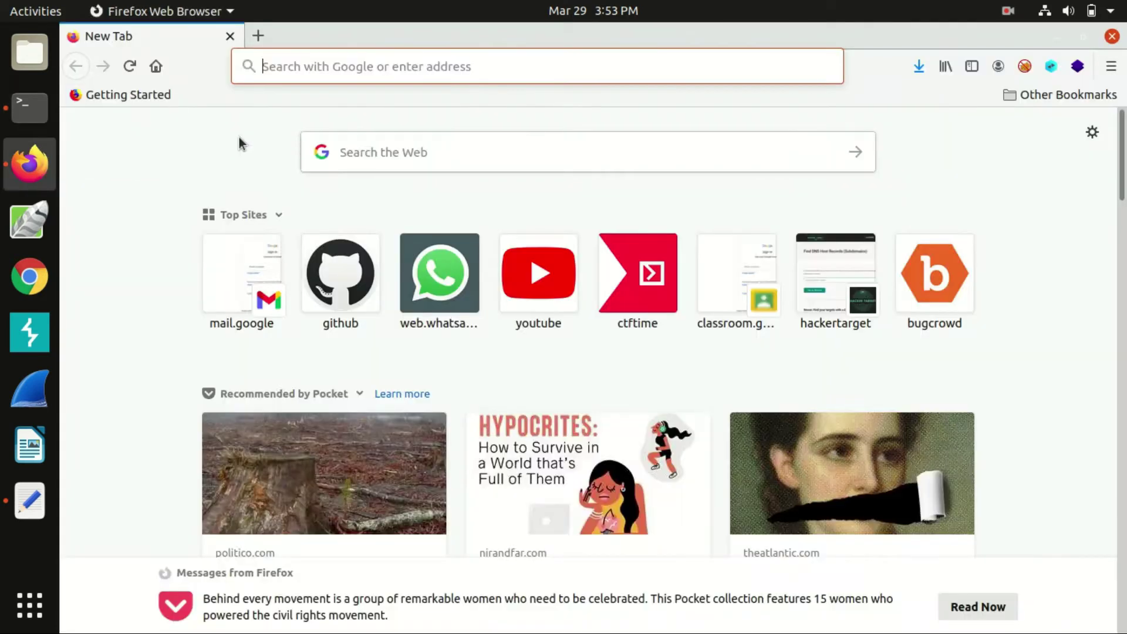
key(alt+Tab)
right_click(511, 432)
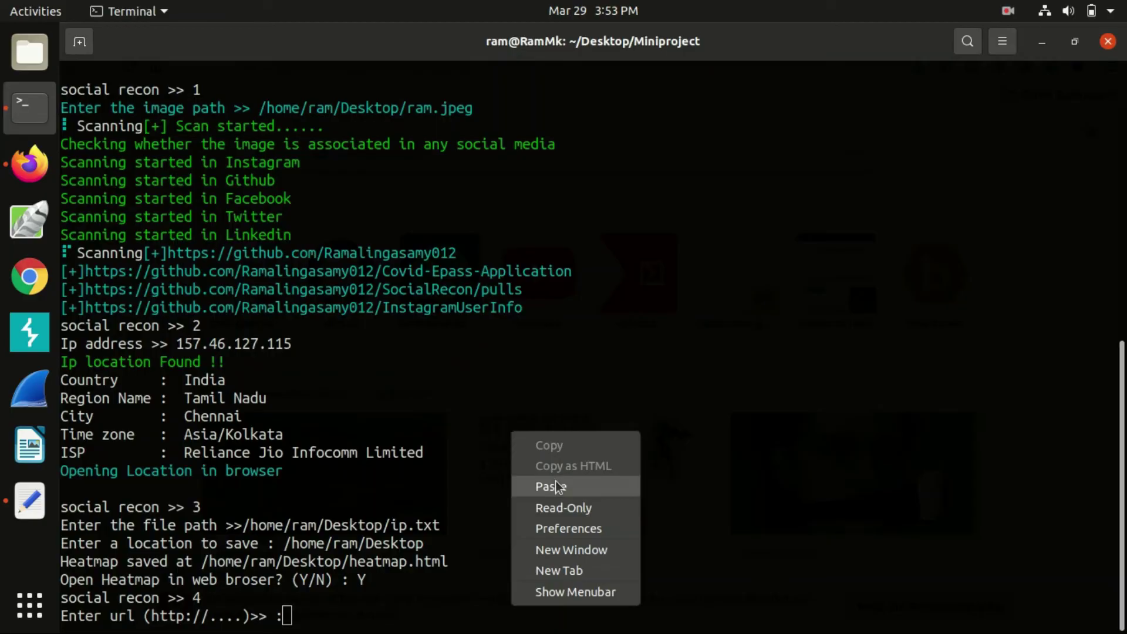
click(556, 486)
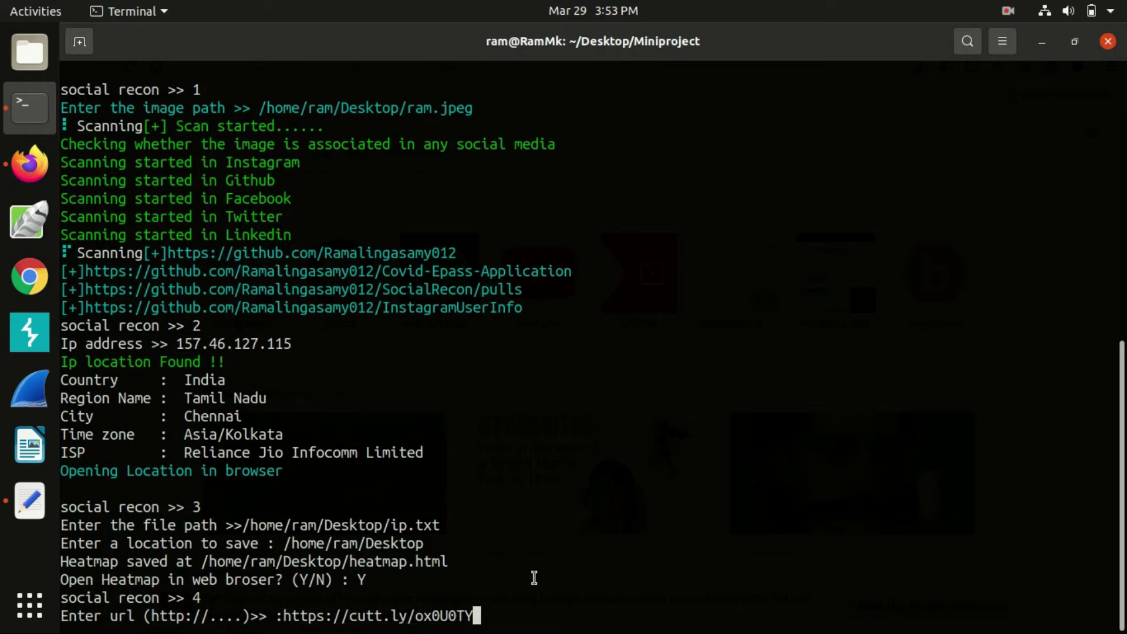
key(Return)
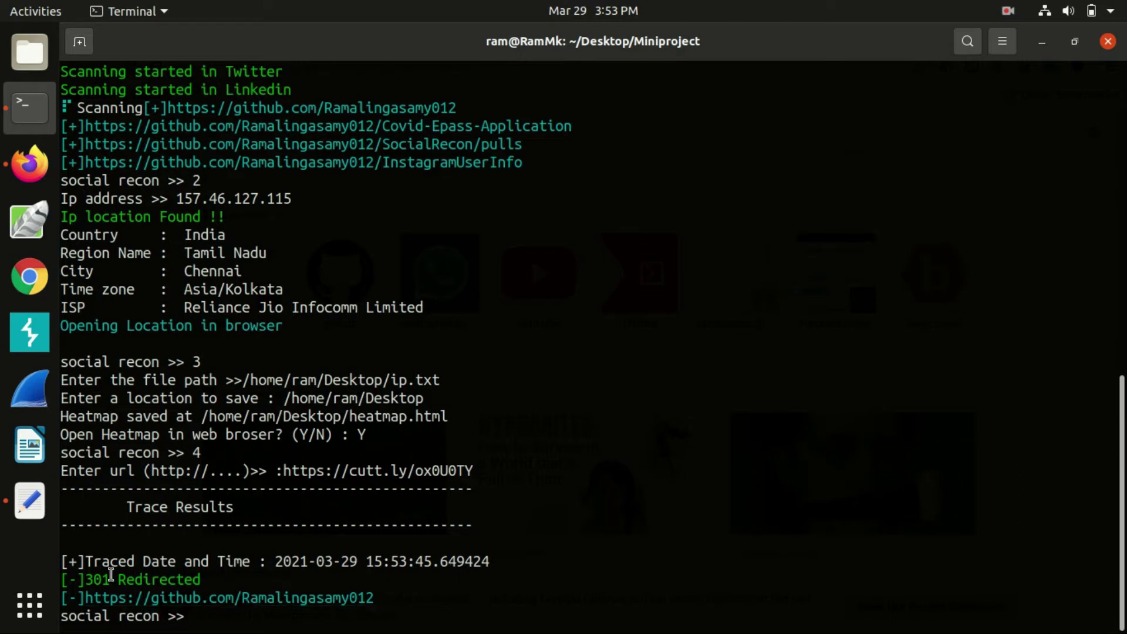
Open the 301-redirected GitHub profile from the trace results, then close its tab
drag(111, 575, 85, 578)
click(234, 576)
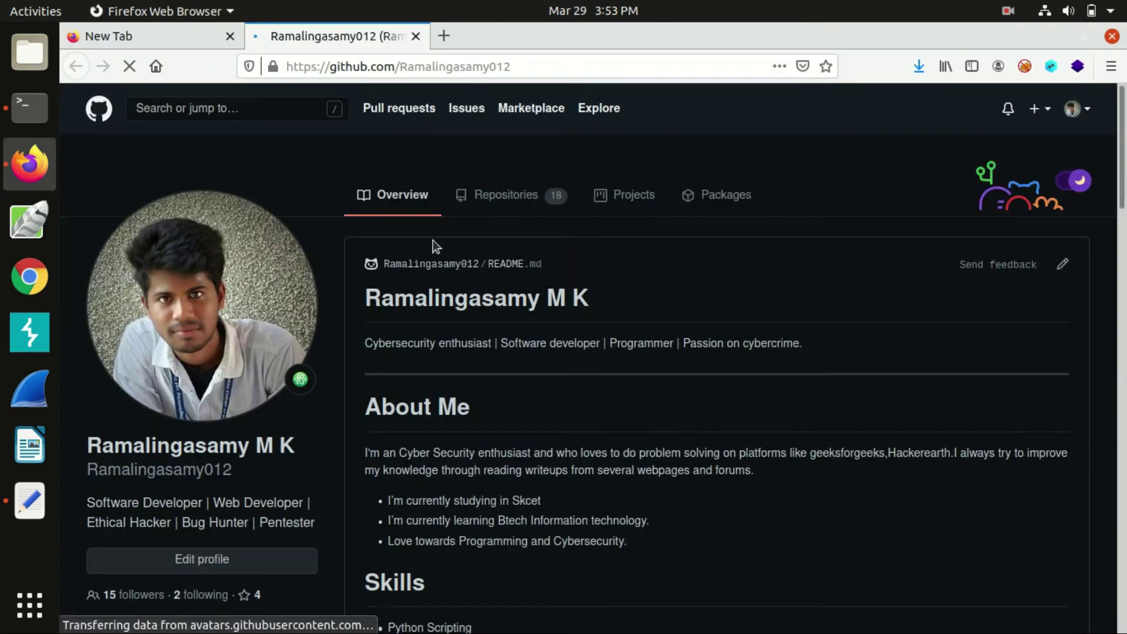
click(416, 42)
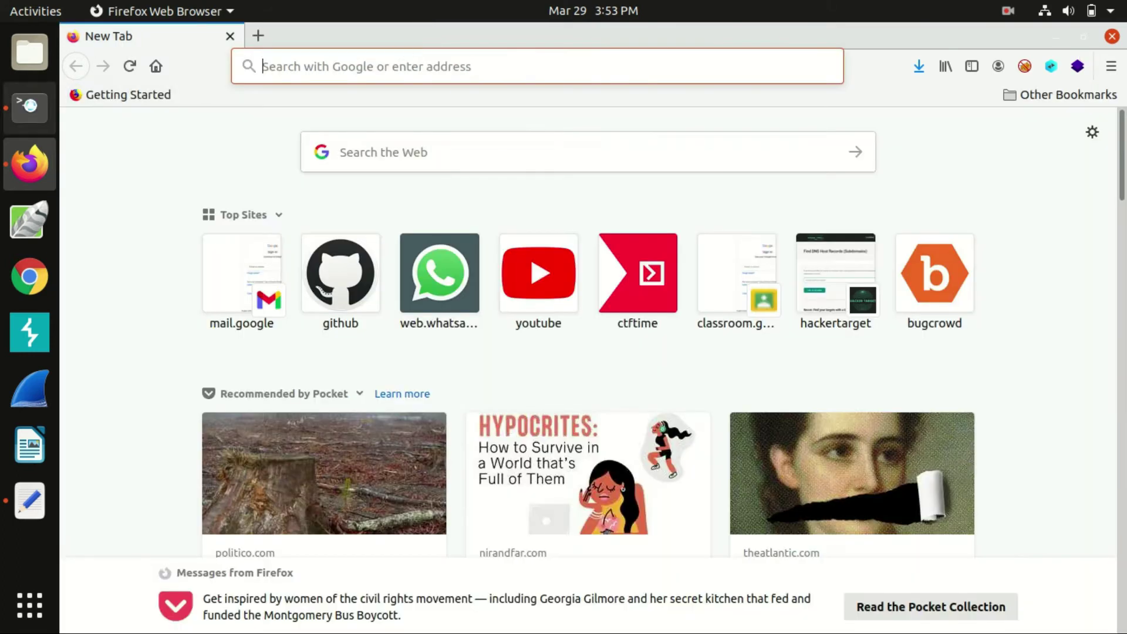
Return to the terminal and point out the PDF meta data analysis tool in the list
click(29, 107)
scroll(269, 462, up, 10)
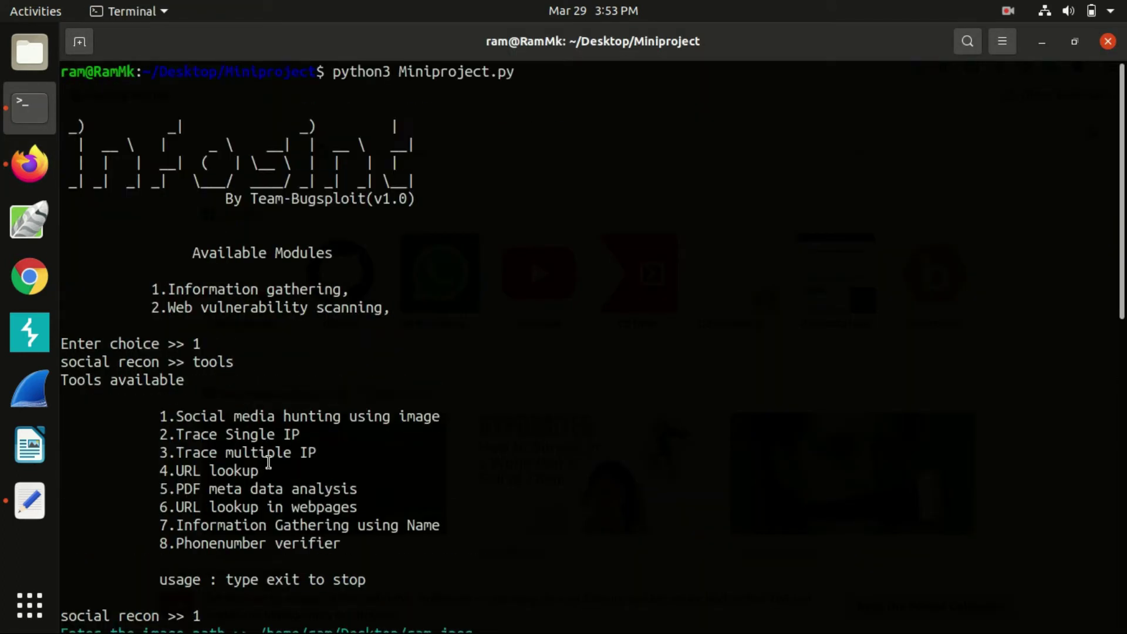
drag(175, 484, 357, 481)
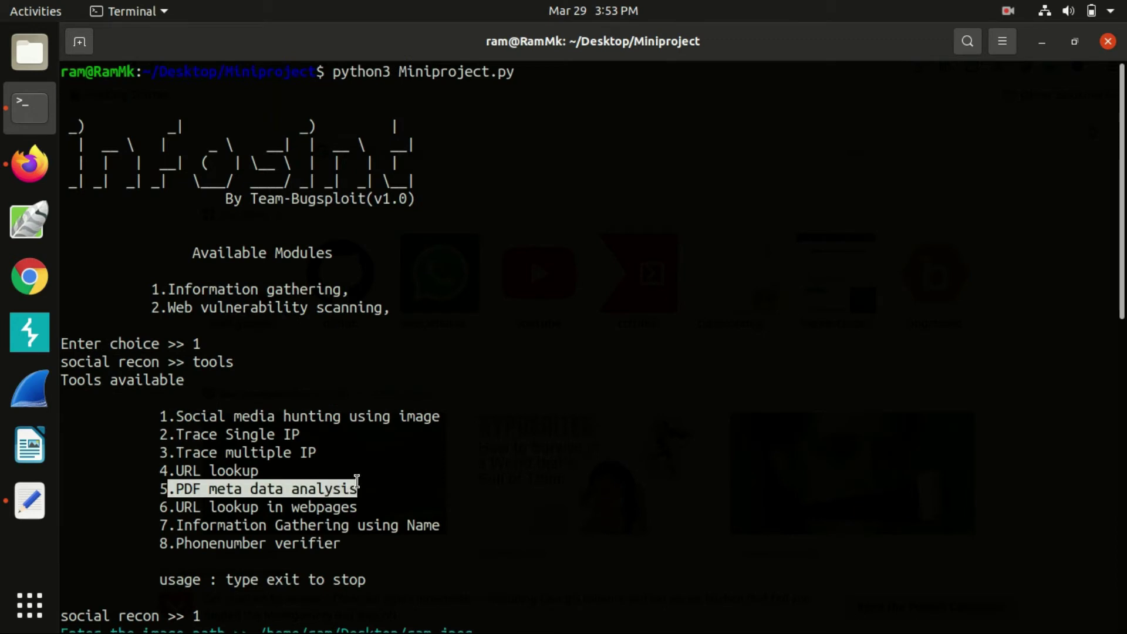
click(357, 482)
scroll(355, 464, down, 10)
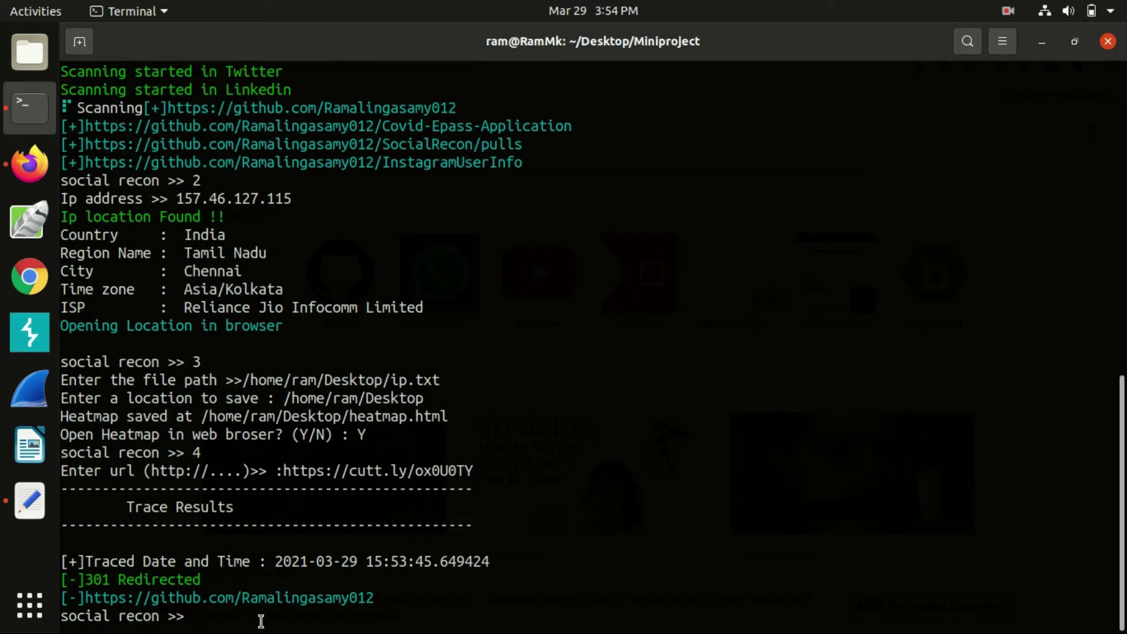
Run PDF metadata analysis (option 5) on /home/ram/Downloads/20210209_154236131.pdf
text(5)
key(Return)
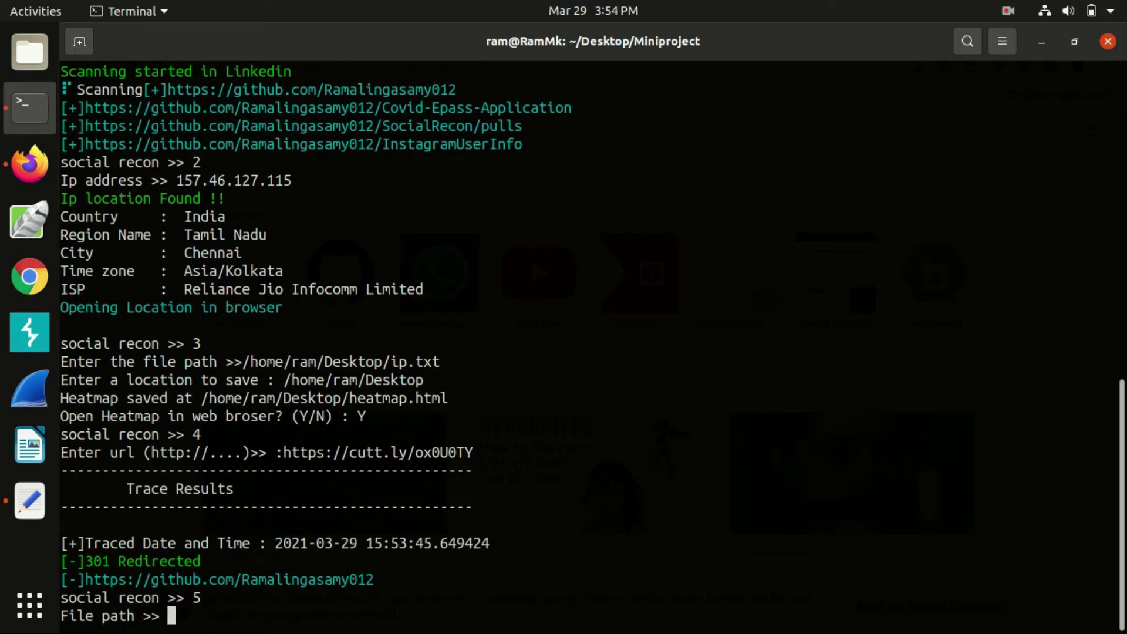
scroll(262, 621, up, 1)
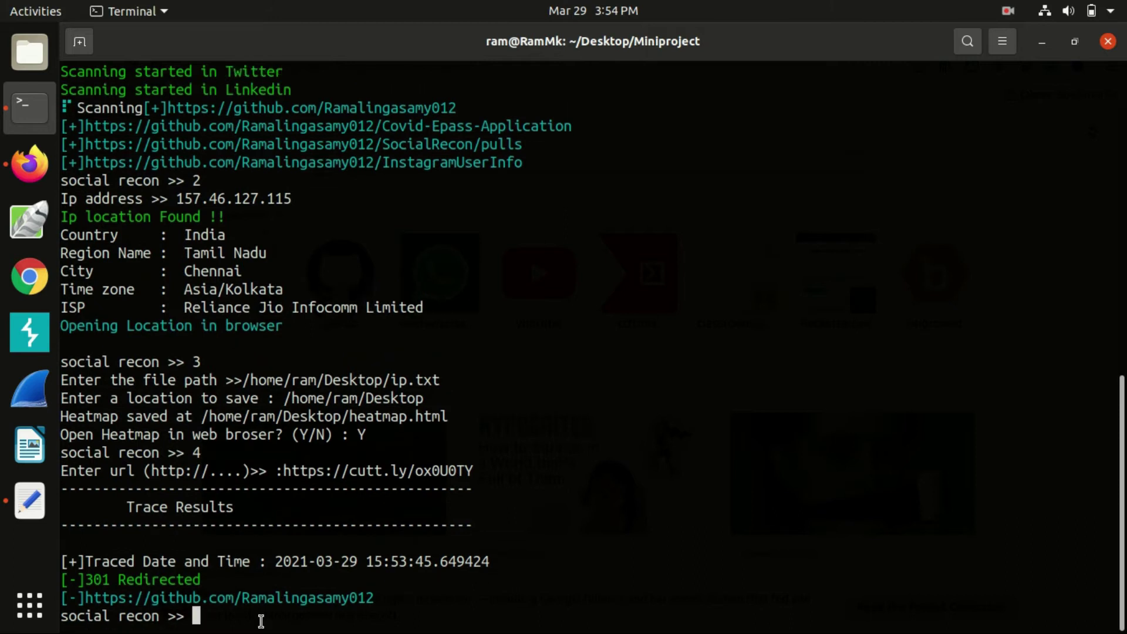
text(5)
key(Return)
text(/home/)
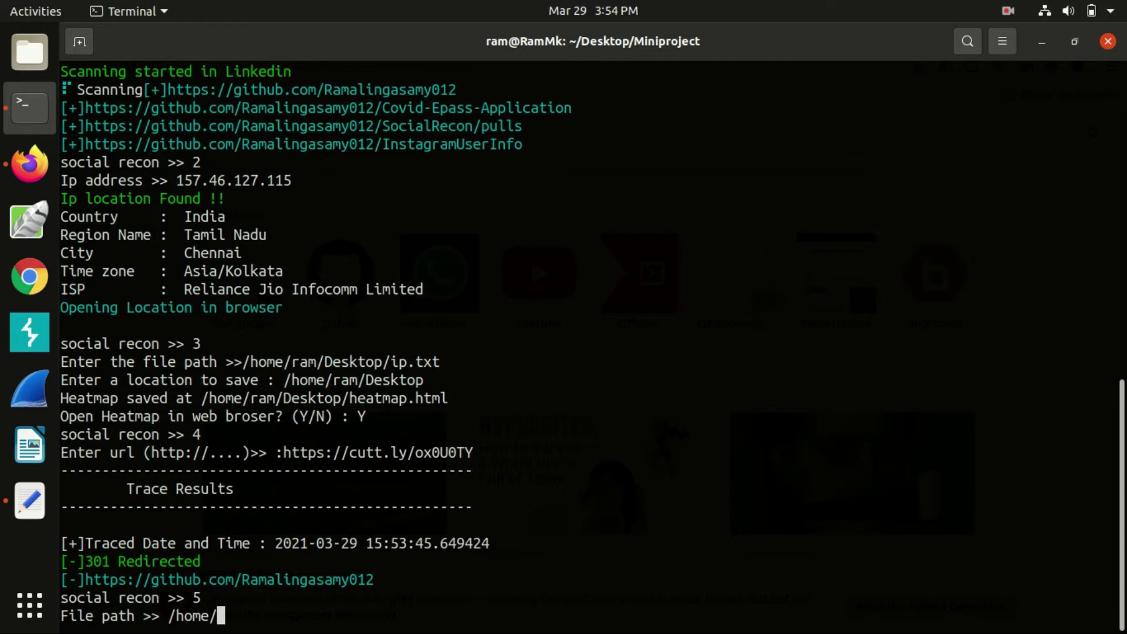
text(ram/Downloads)
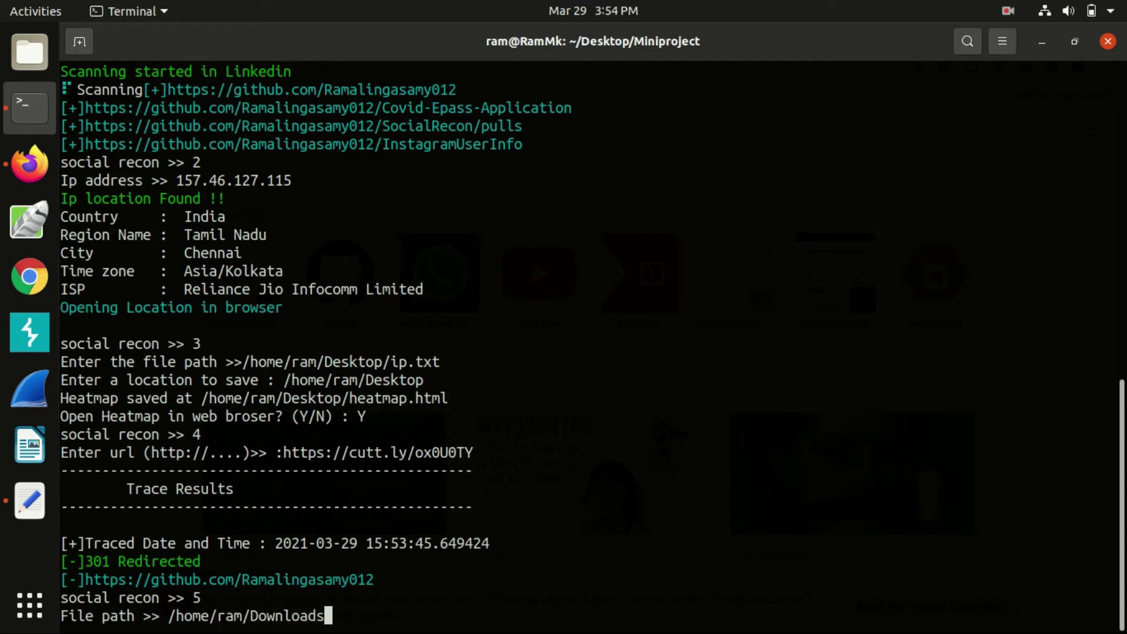
text(/20210209_154236131.pdf)
key(Return)
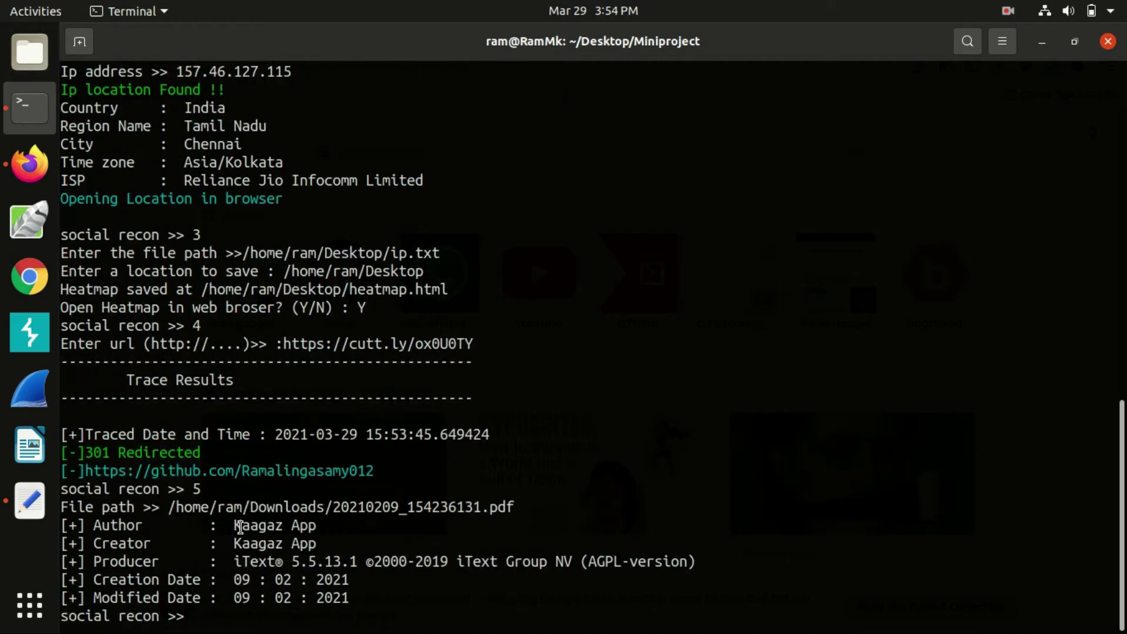
Highlight the Kaagaz App author/creator, iText 5.5.13.1 producer and 09/02/2021 date results
drag(235, 525, 302, 541)
click(266, 539)
drag(242, 560, 476, 560)
click(476, 560)
drag(243, 598, 316, 592)
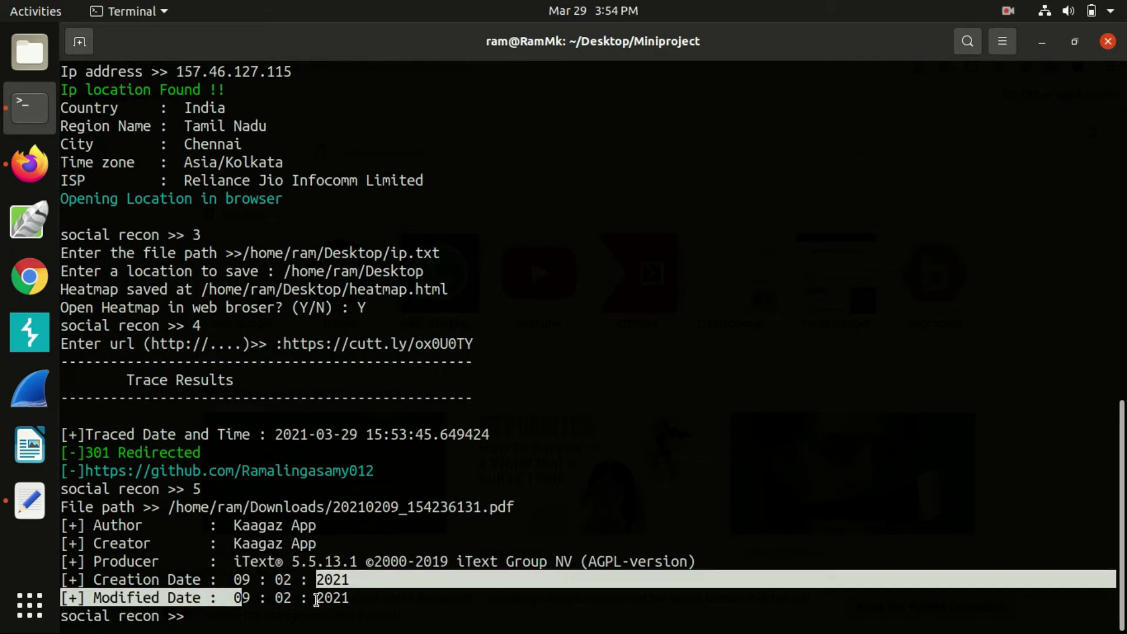
click(316, 592)
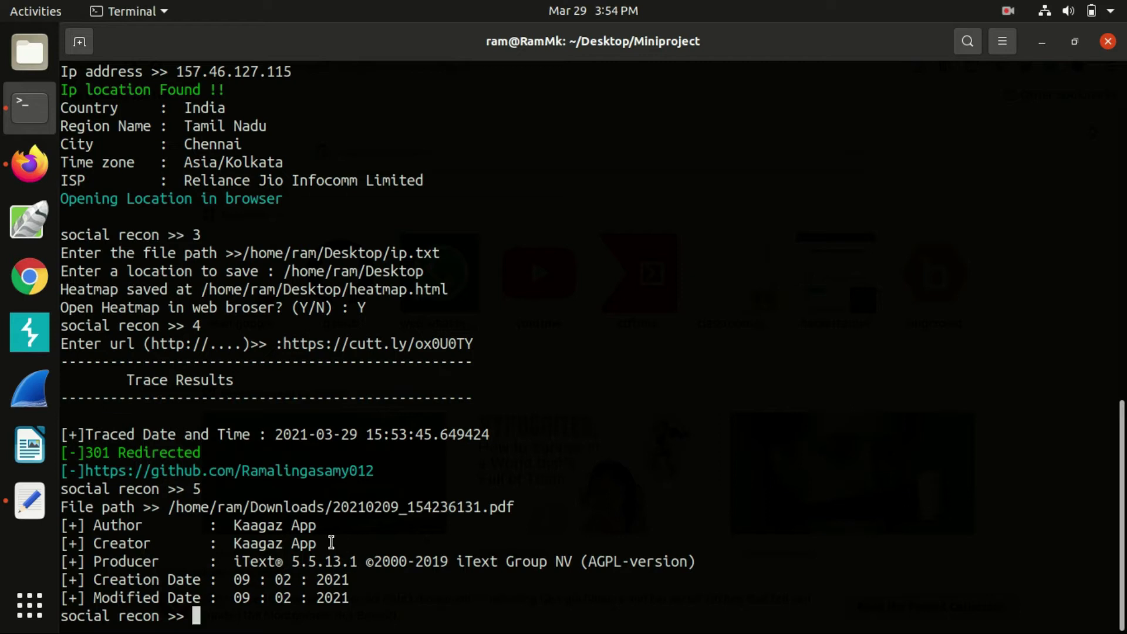
scroll(331, 544, up, 15)
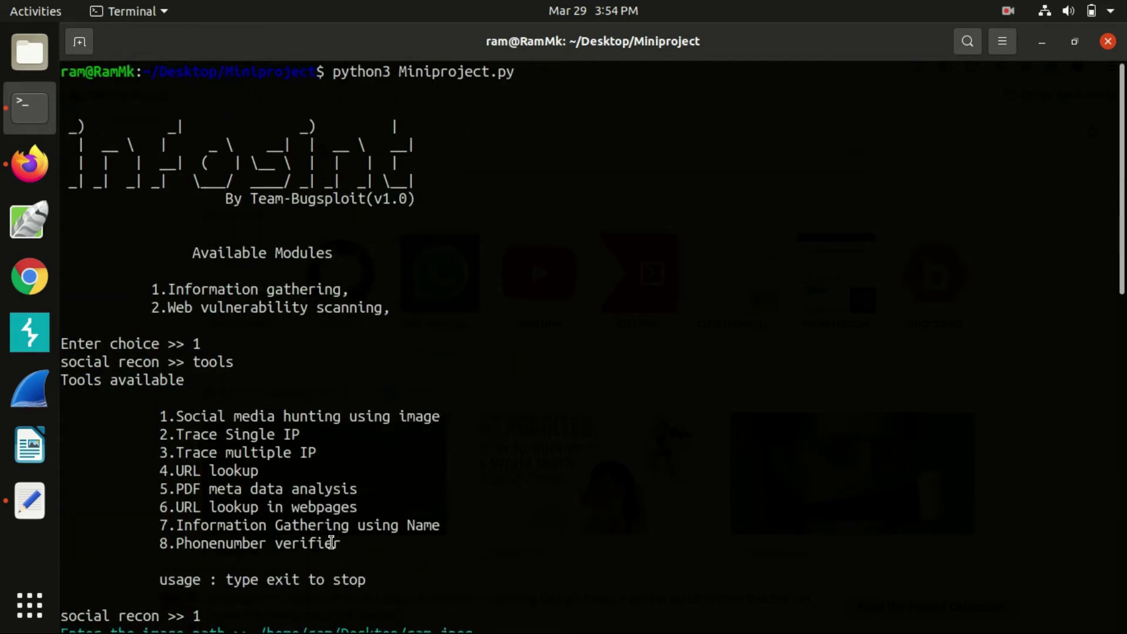
scroll(369, 472, down, 15)
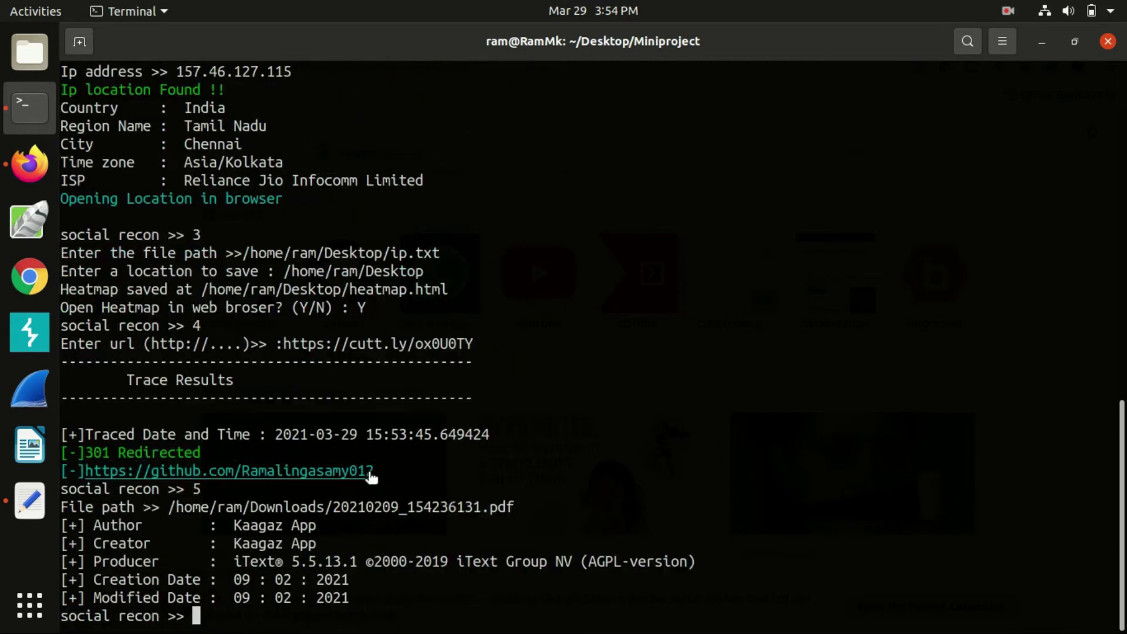
text(6)
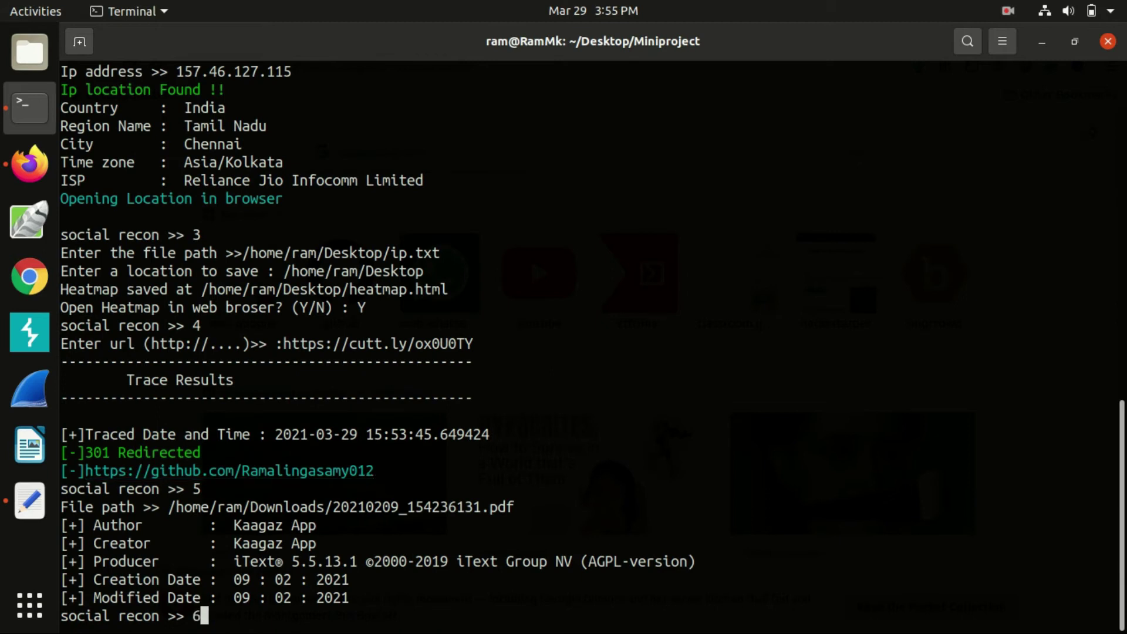
key(Return)
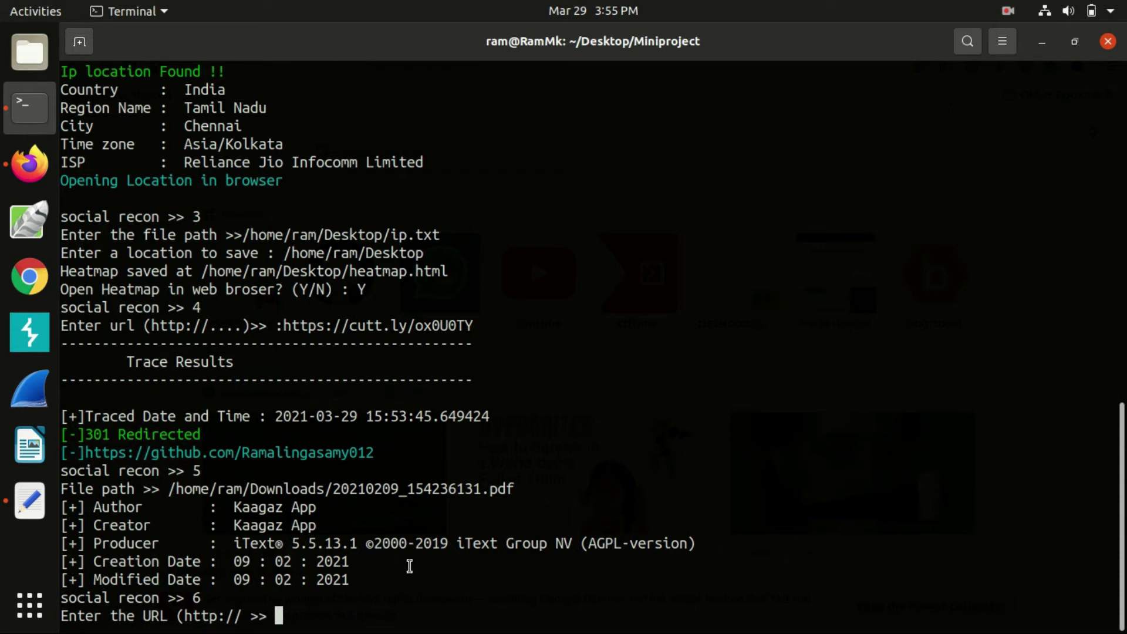
text(htt)
text(p)
text(://)
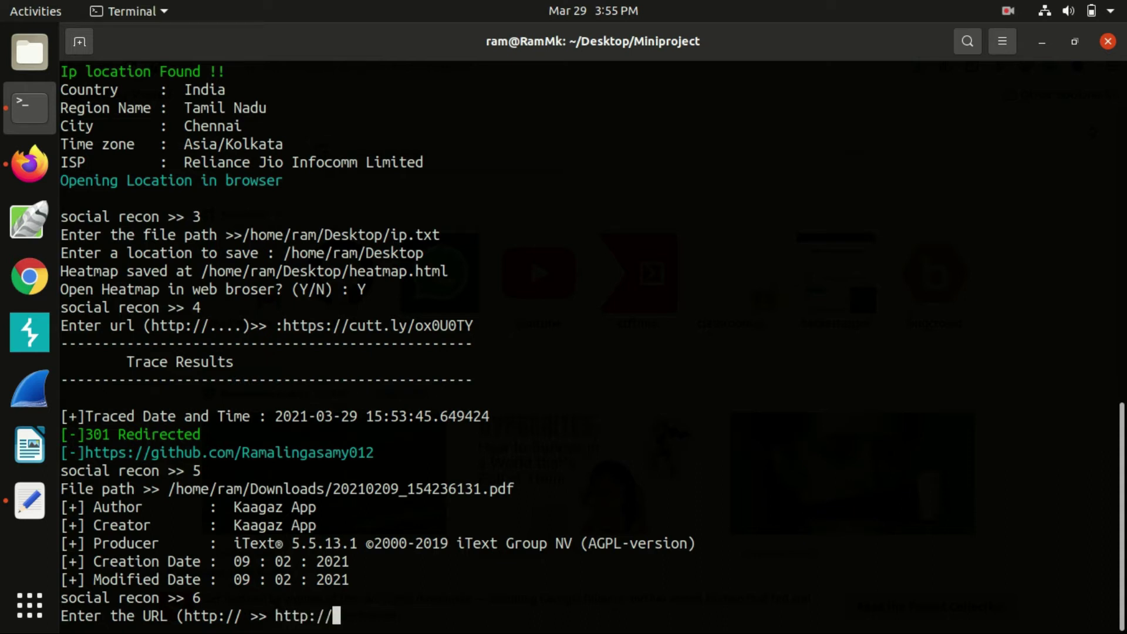
text(skcet.ac)
key(BackSpace)
key(BackSpace)
key(BackSpace)
key(BackSpace)
key(BackSpace)
key(BackSpace)
key(BackSpace)
key(BackSpace)
key(BackSpace)
key(BackSpace)
key(BackSpace)
key(BackSpace)
key(BackSpace)
text(tp://skcet.ac.ini)
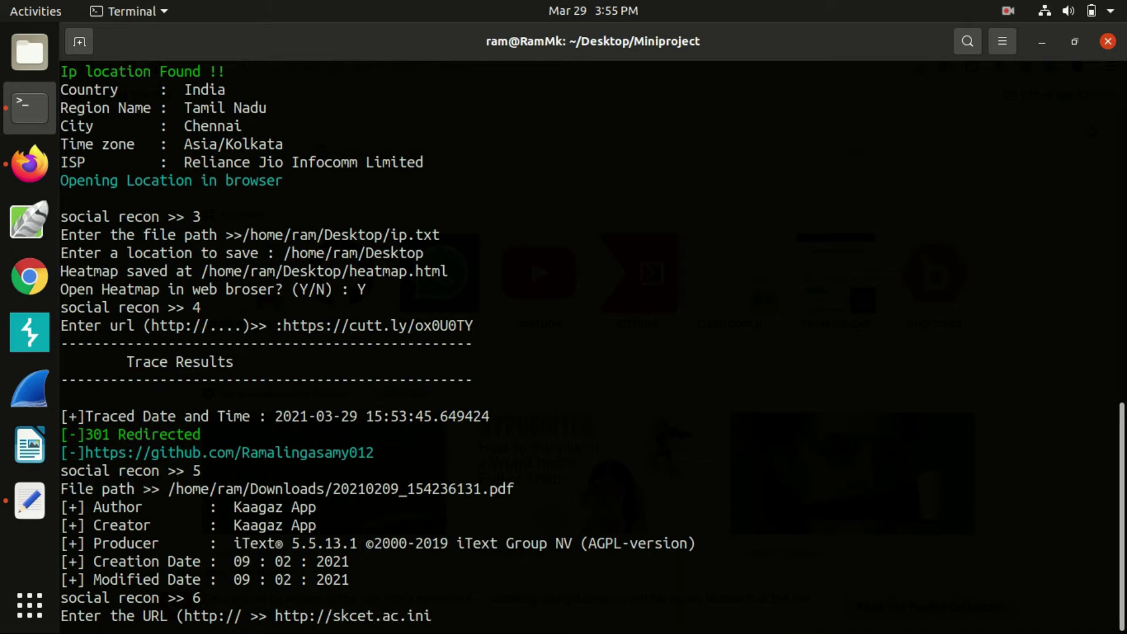
key(BackSpace)
key(Return)
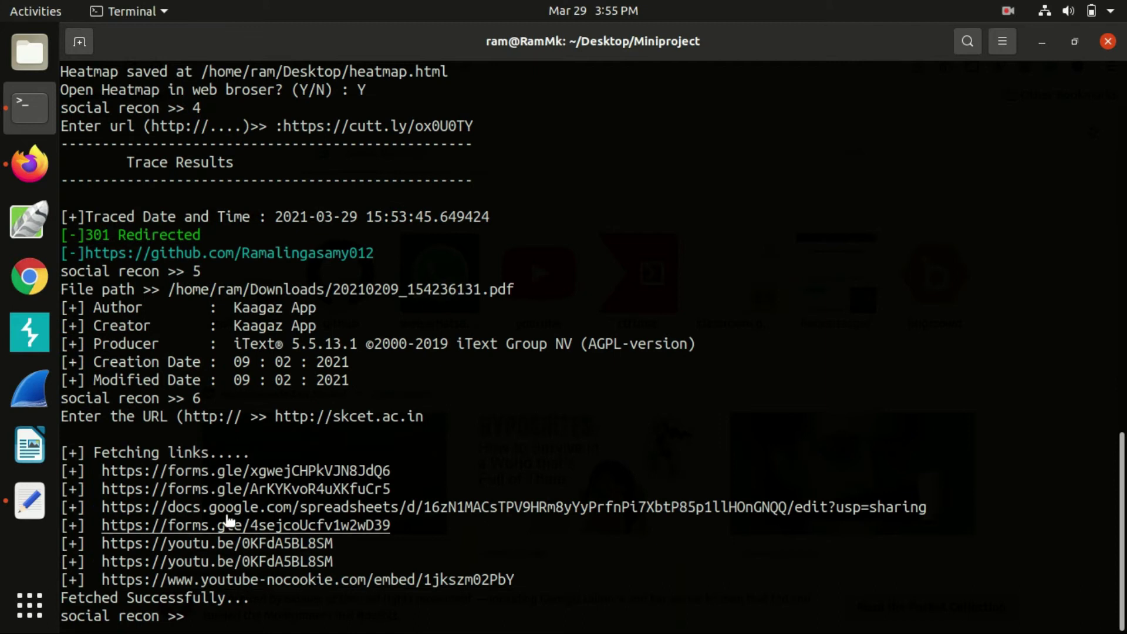
Open the fetched docs.google.com link and scroll through the Netaji anniversary participant sheet
right_click(221, 508)
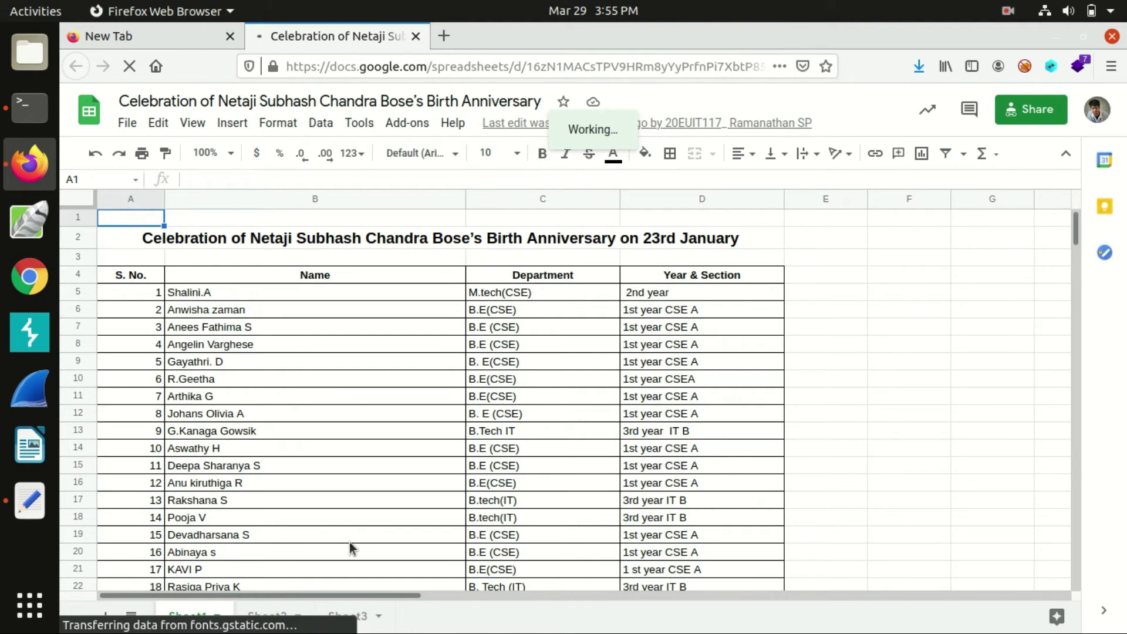
scroll(350, 548, down, 4)
scroll(350, 544, down, 4)
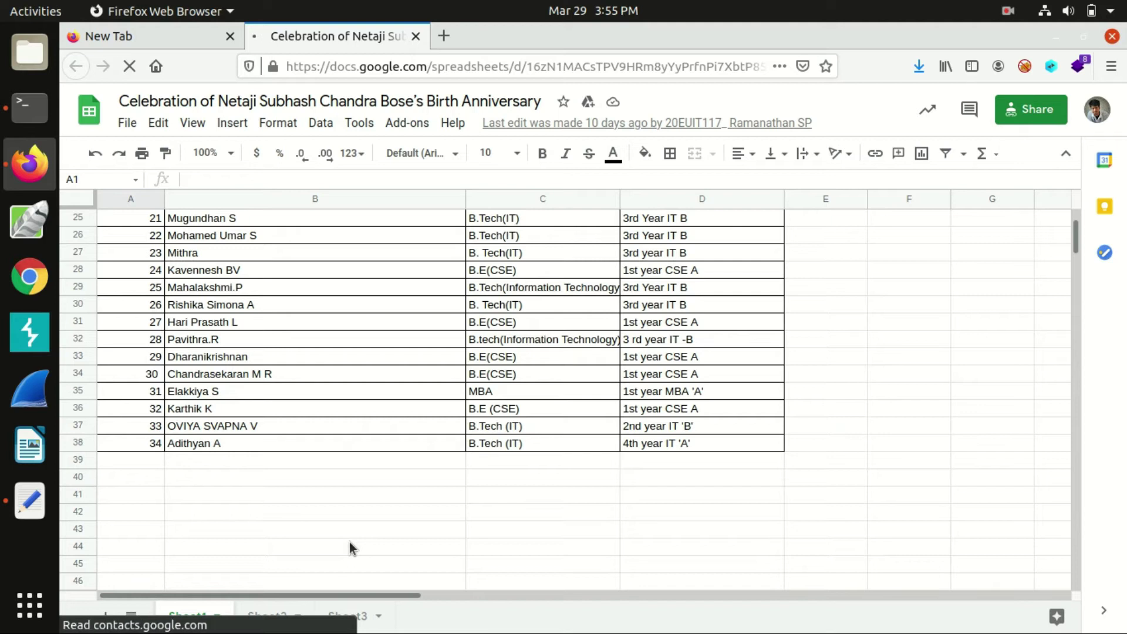
scroll(350, 547, up, 1)
scroll(350, 549, up, 1)
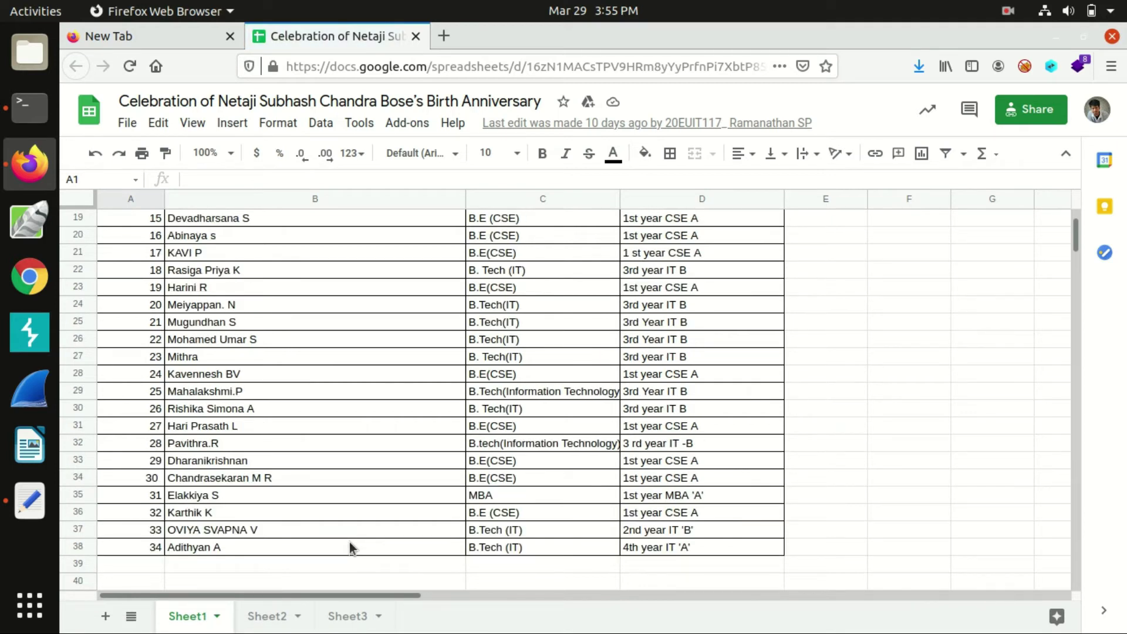
scroll(350, 548, up, 6)
scroll(350, 547, down, 6)
scroll(396, 435, up, 6)
Switch back to the terminal and point out the Information Gathering using Name tool
key(alt+Tab)
drag(182, 521, 435, 521)
click(432, 520)
scroll(191, 459, down, 15)
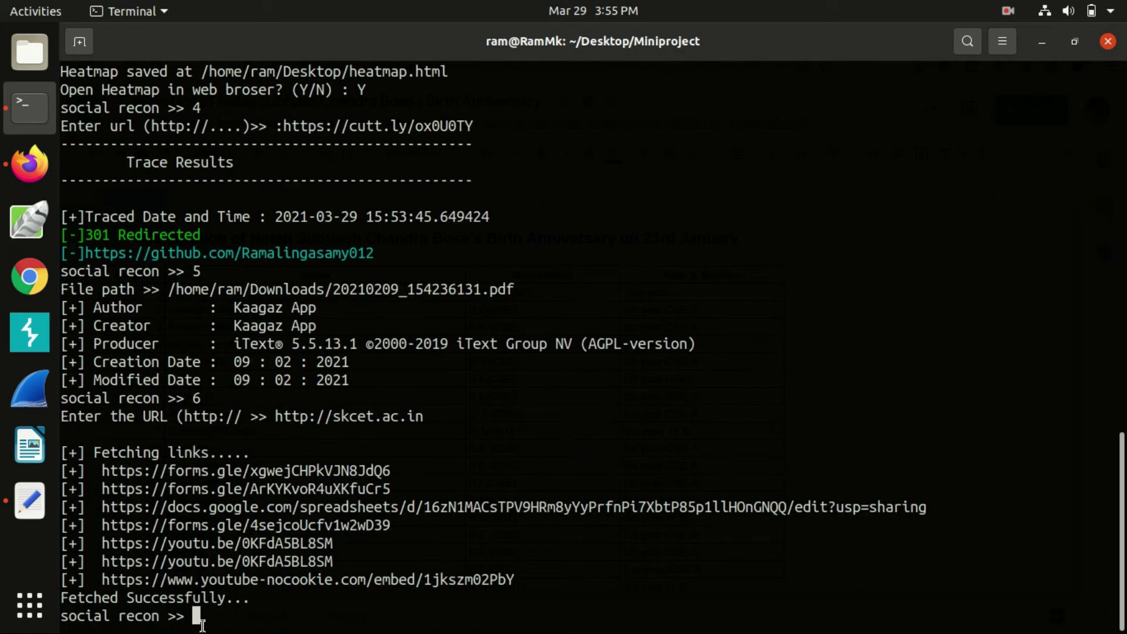
Run Infosint's name-based search (option 7) on the target's full name
text(7)
key(Return)
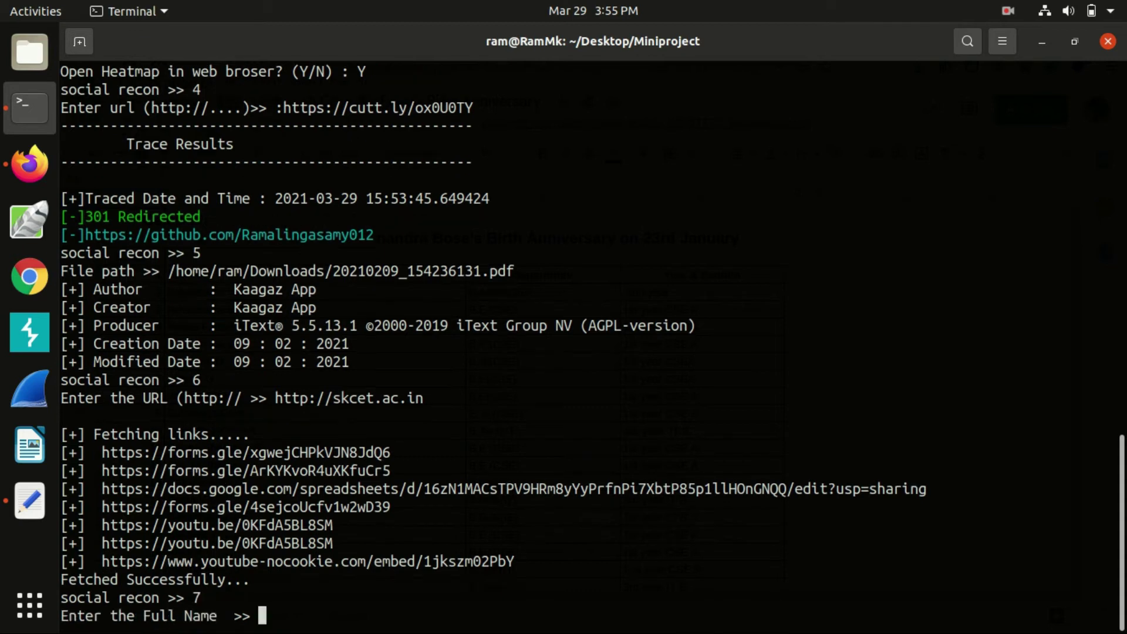
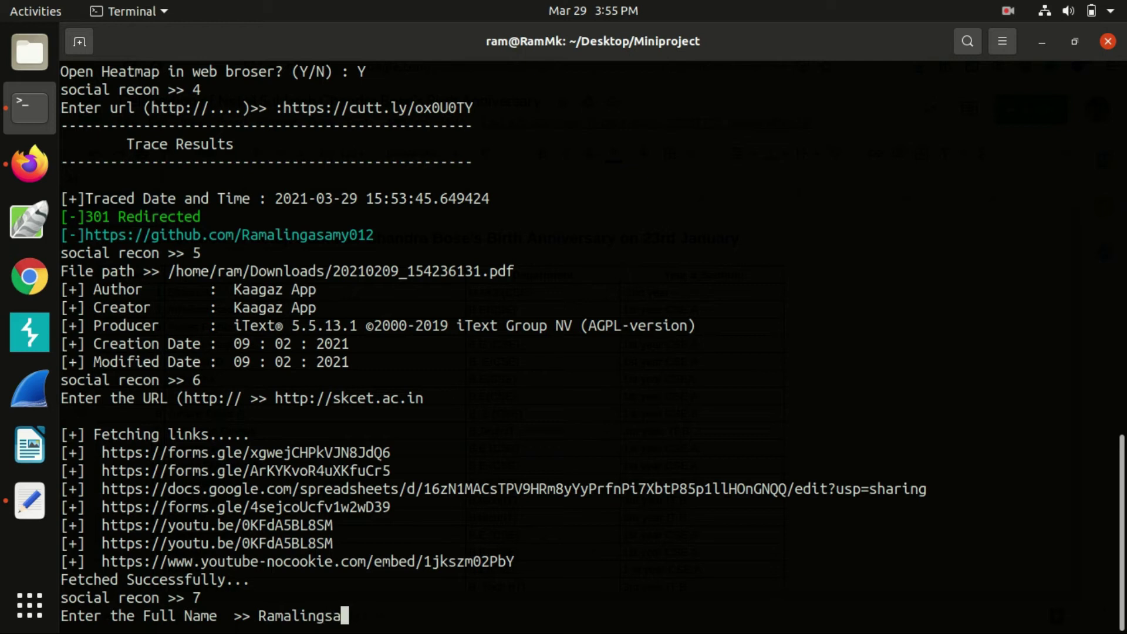
key(Return)
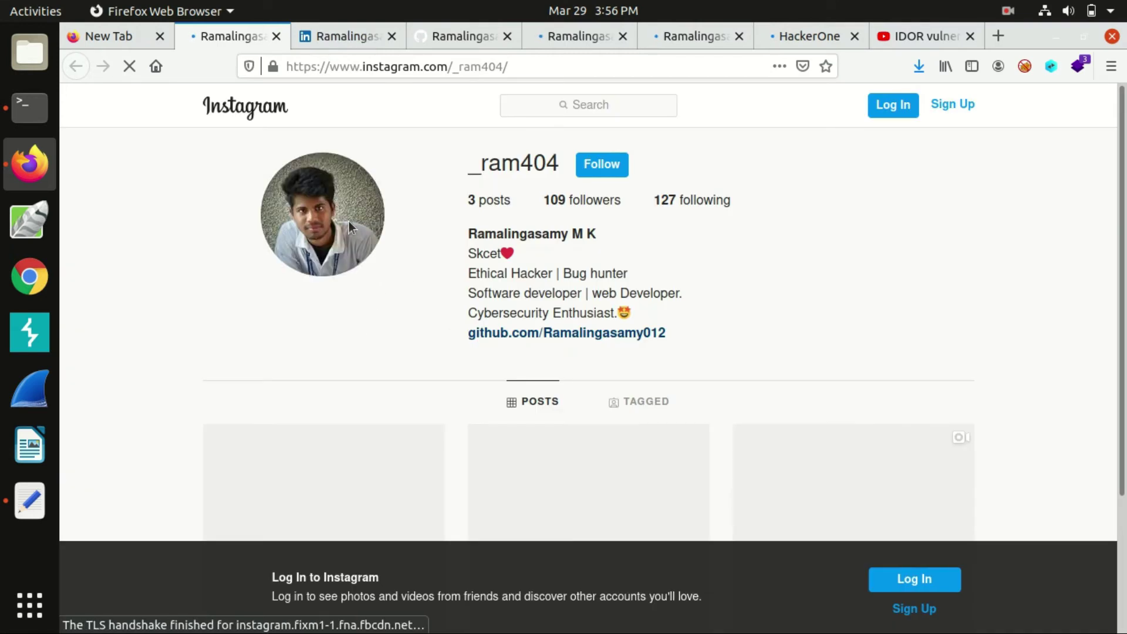
Review the LinkedIn, GitHub and HackerEarth profile tabs, then return to the terminal
click(339, 34)
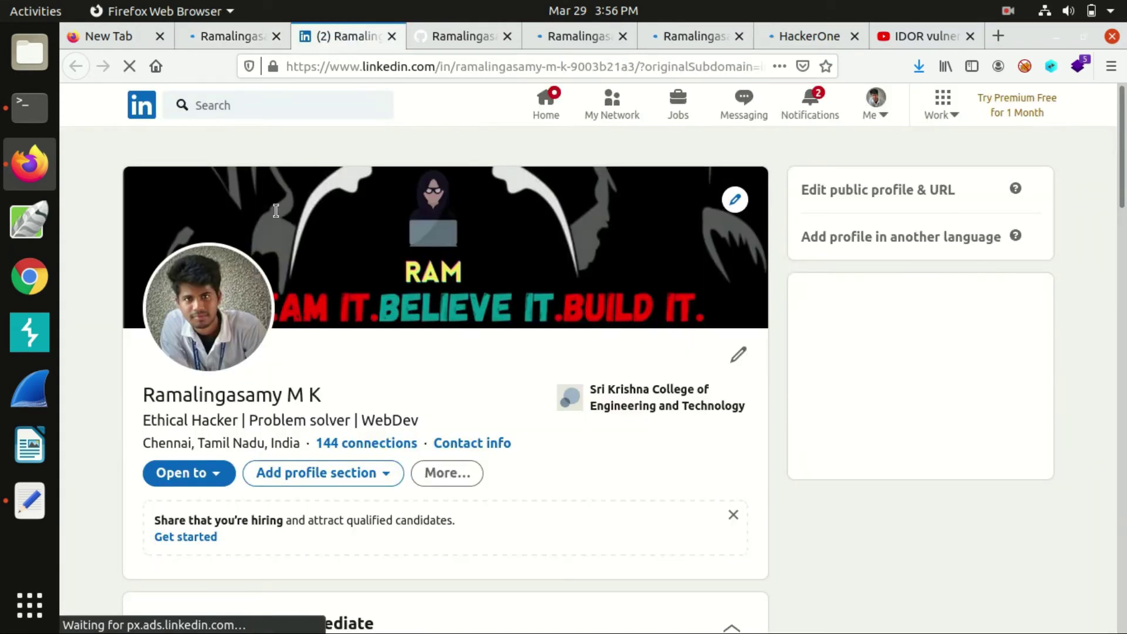
click(457, 36)
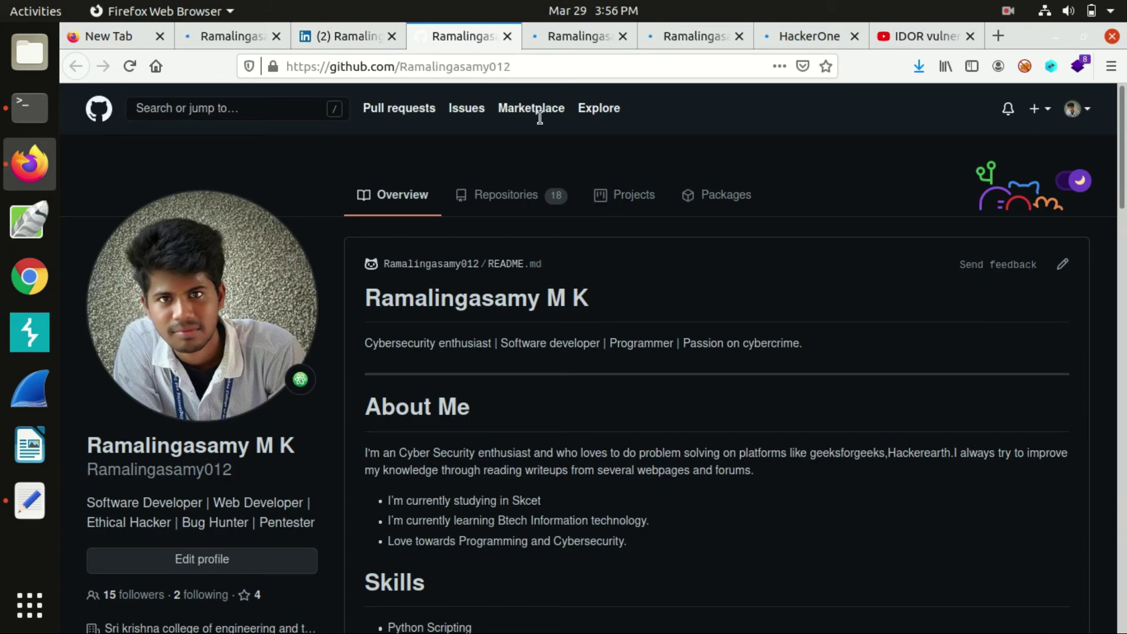
click(575, 35)
click(30, 109)
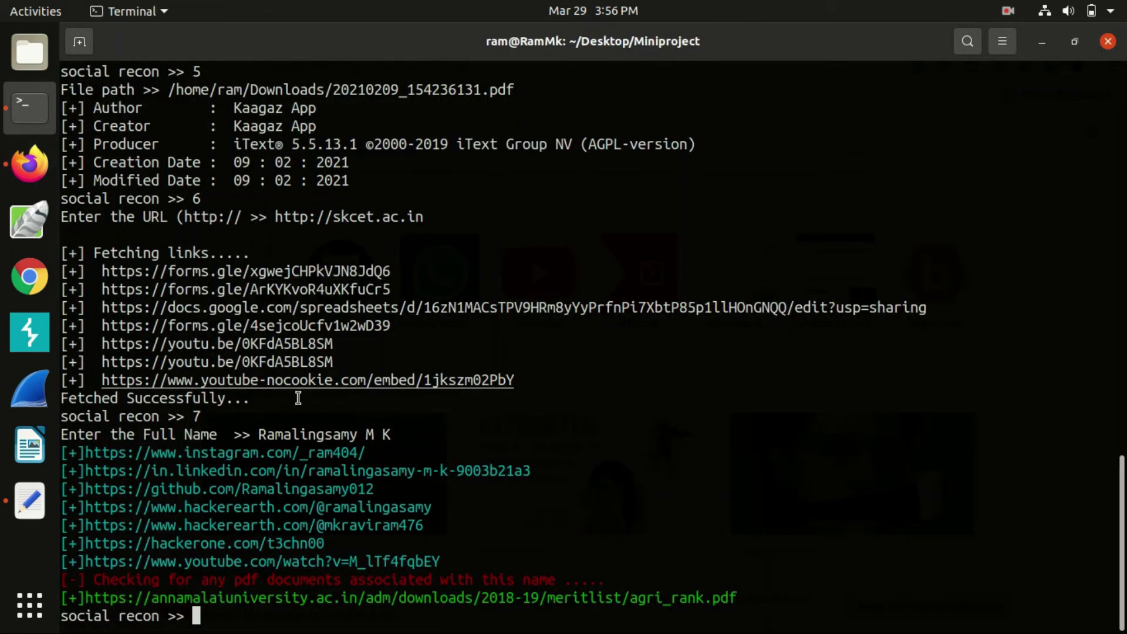
Open the agri_rank.pdf merit list link and search it for the target's name
drag(192, 582, 549, 571)
click(549, 572)
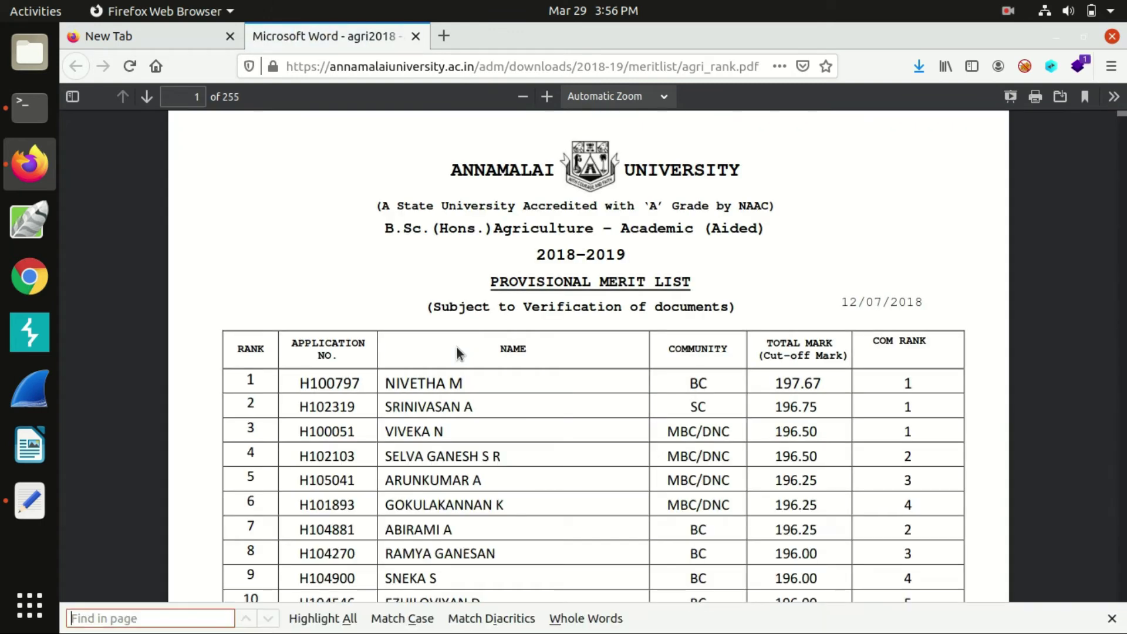
text(Ra)
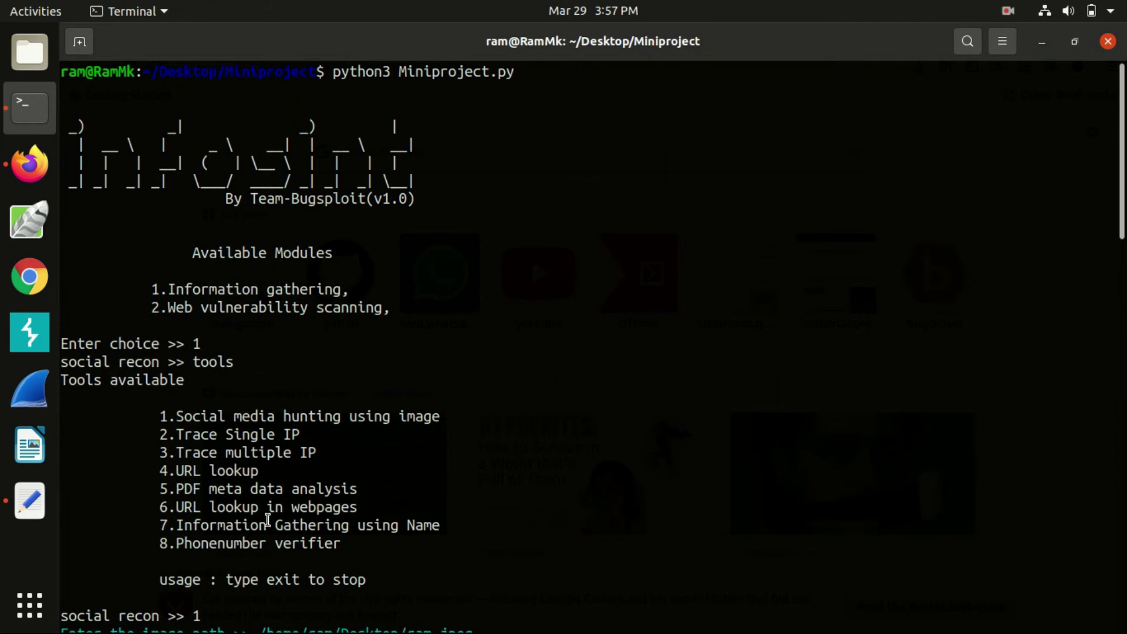
drag(178, 543, 340, 543)
Check the target's mobile number with the phone number verifier (option 8)
click(332, 539)
scroll(337, 543, down, 10)
text(8)
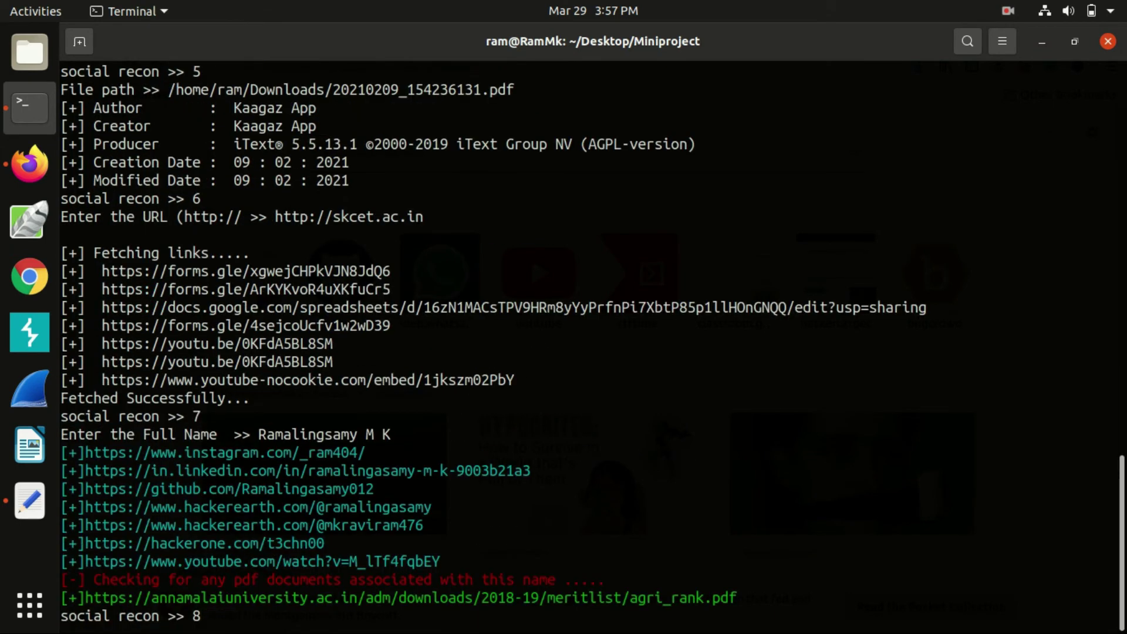
key(Return)
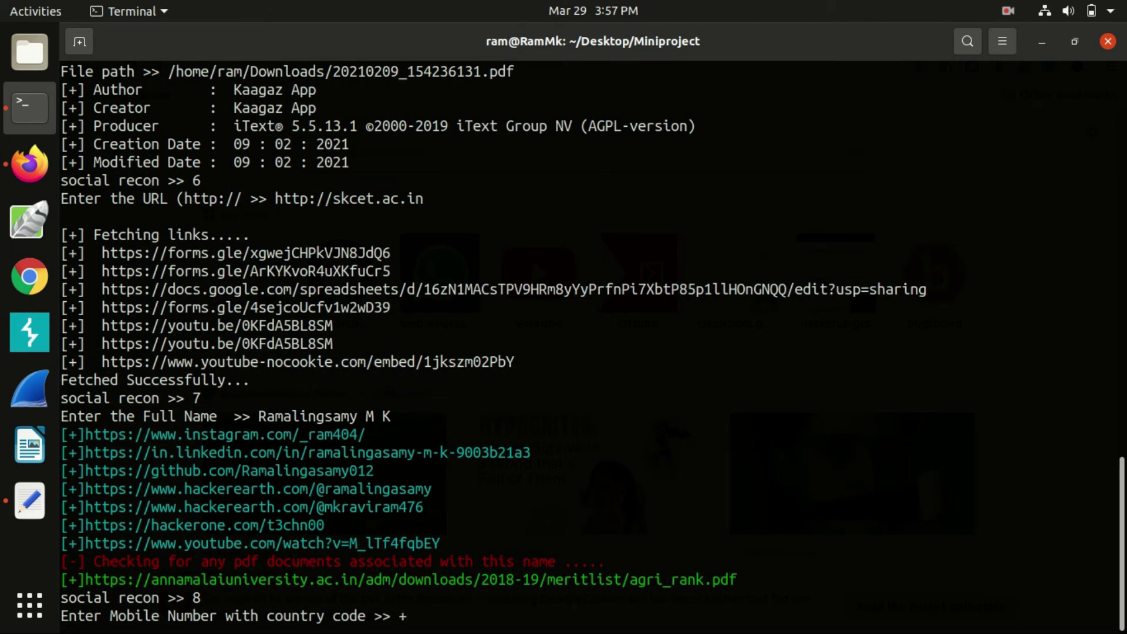
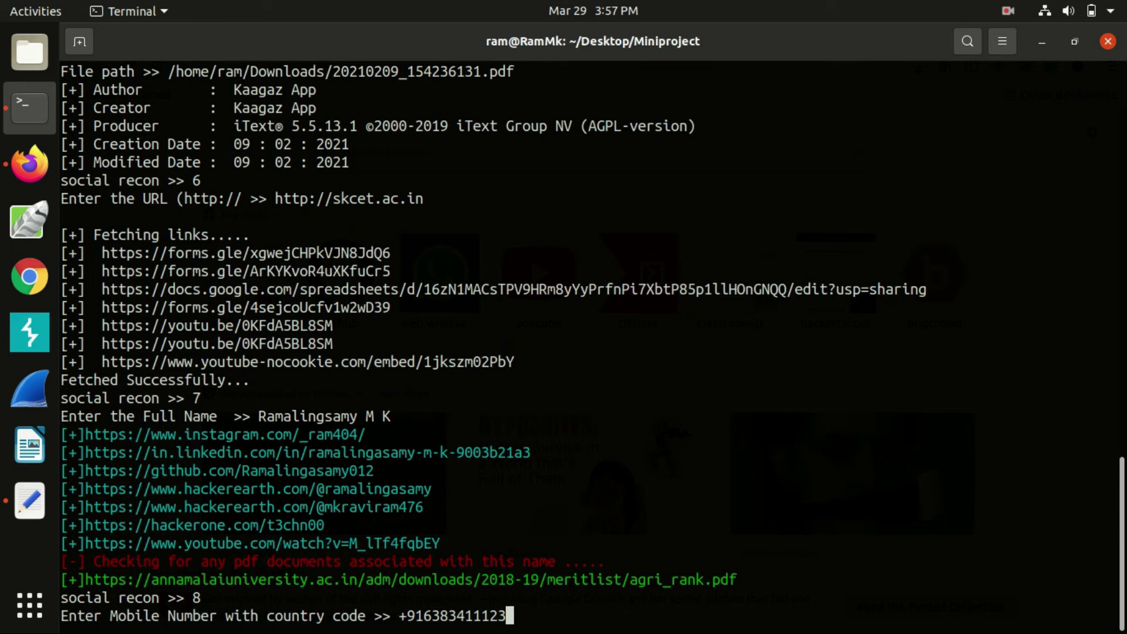
key(Return)
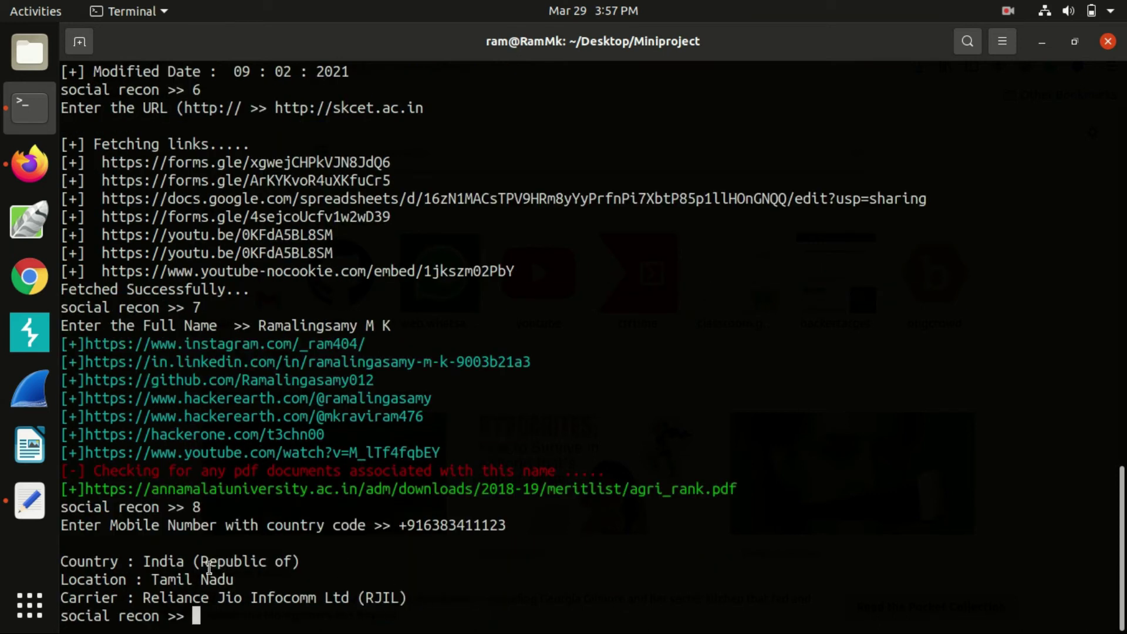
Inspect the Tamil Nadu location and Reliance Jio carrier results
drag(151, 579, 235, 579)
click(227, 564)
drag(169, 597, 297, 600)
click(296, 598)
scroll(284, 542, up, 20)
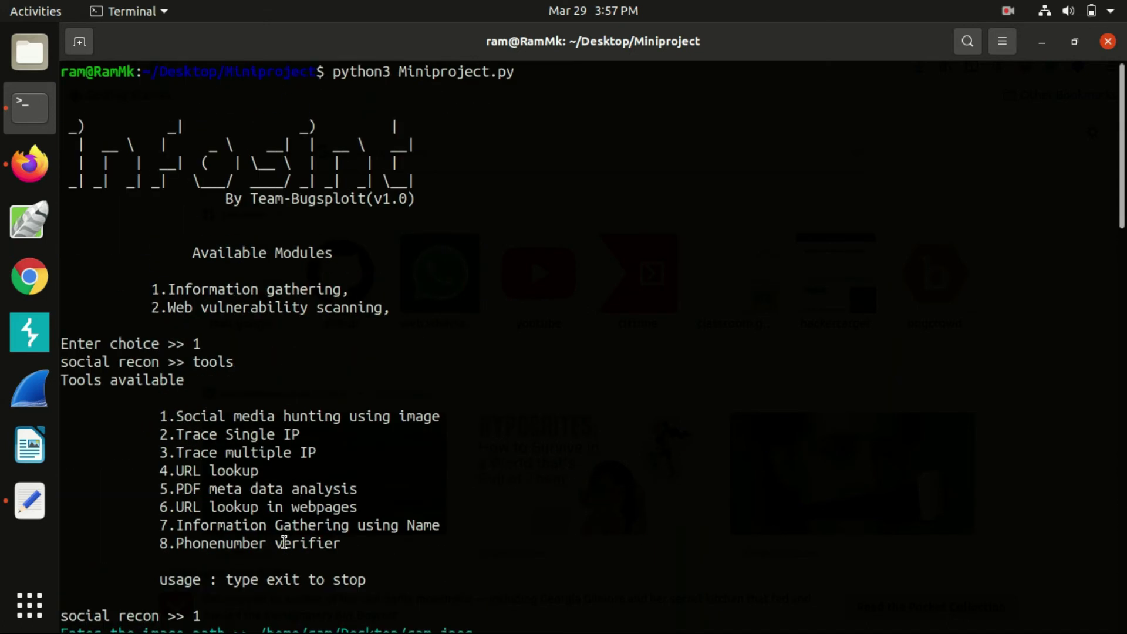
scroll(288, 543, down, 17)
Enter web vulnerability scanning (option 2) and list its checks with help
scroll(288, 548, down, 3)
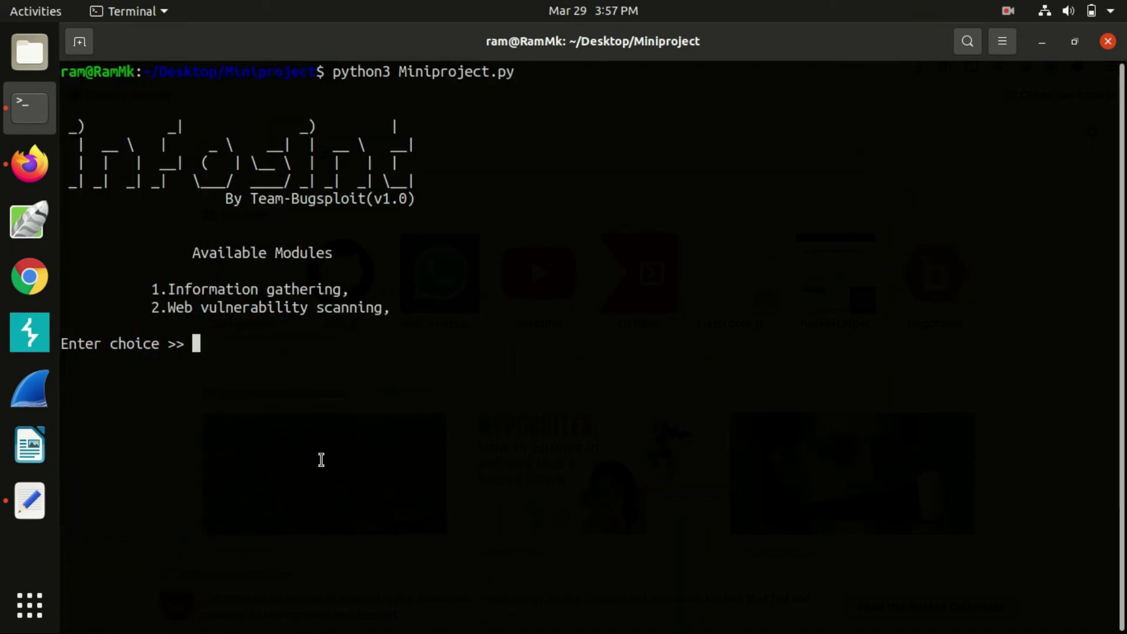
text(2)
key(Return)
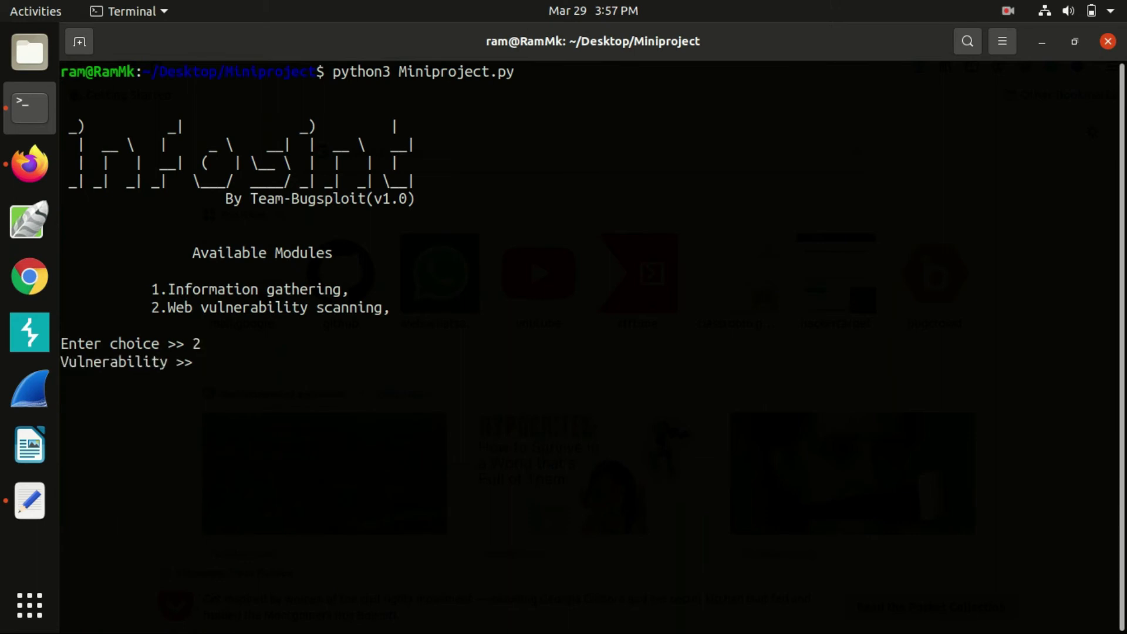
text(help)
key(Return)
Point out the ClickJacking entry in the list of vulnerability checks
drag(204, 399, 295, 397)
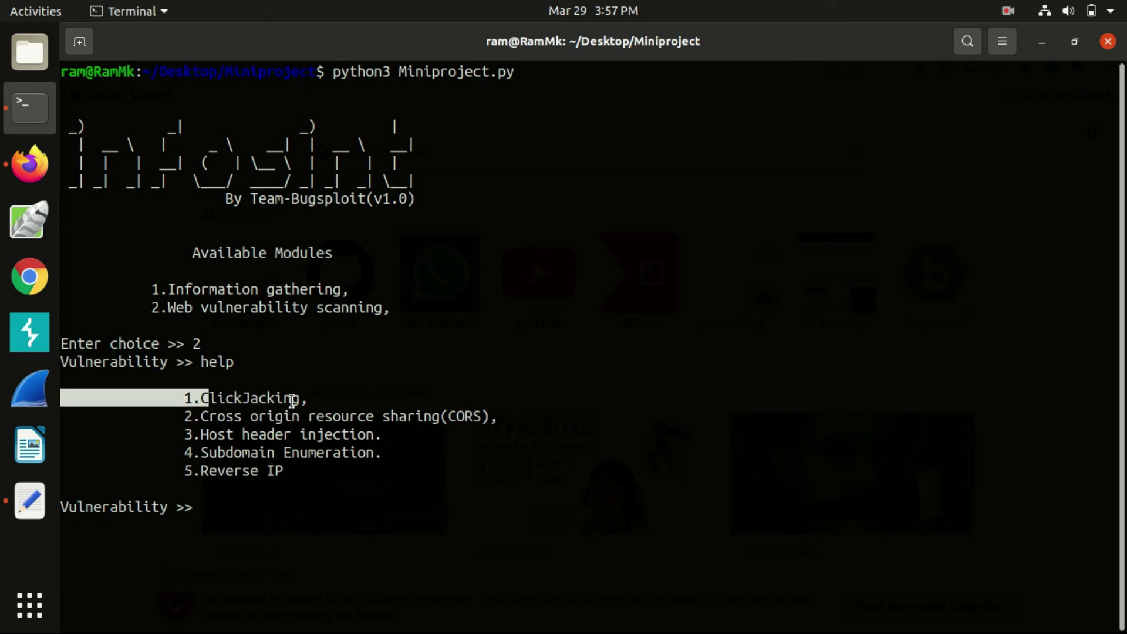
click(291, 401)
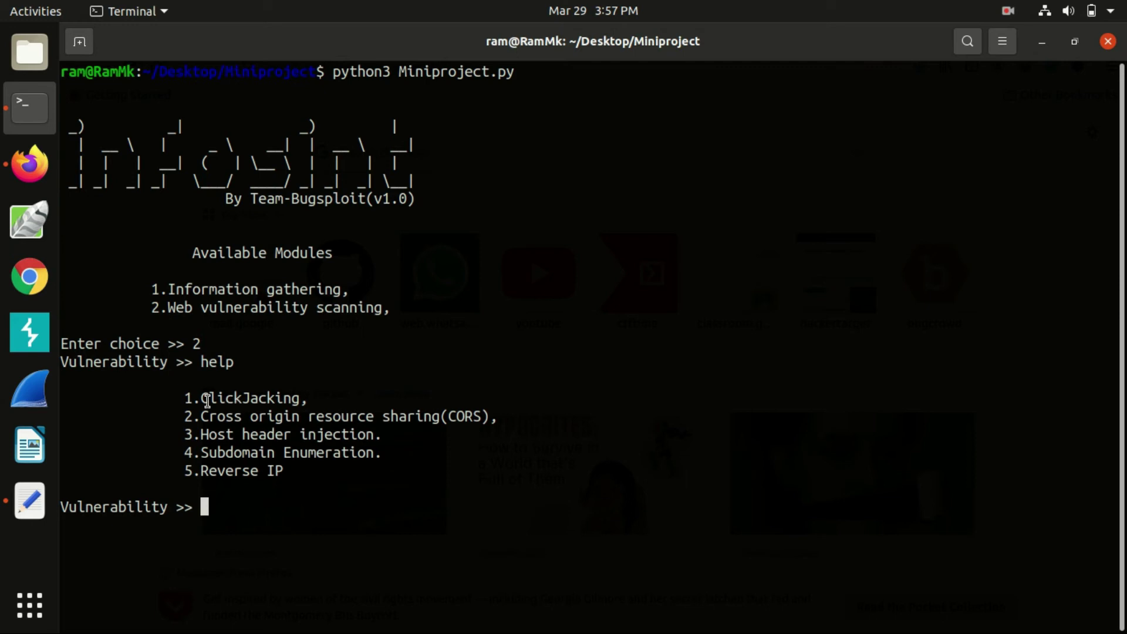
drag(207, 399, 303, 387)
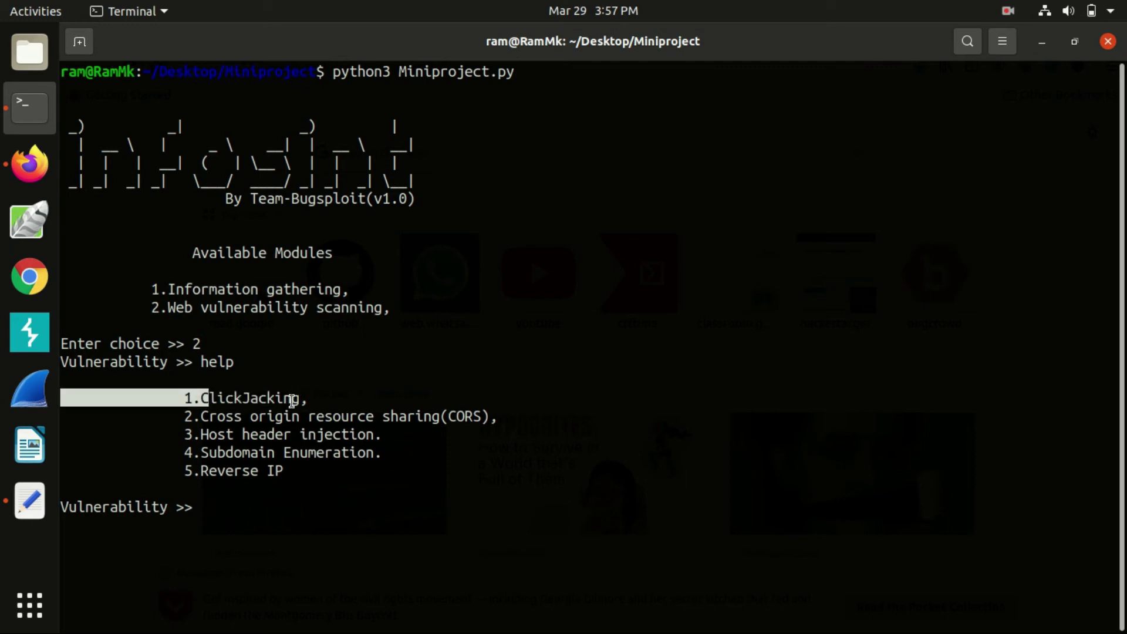
click(292, 401)
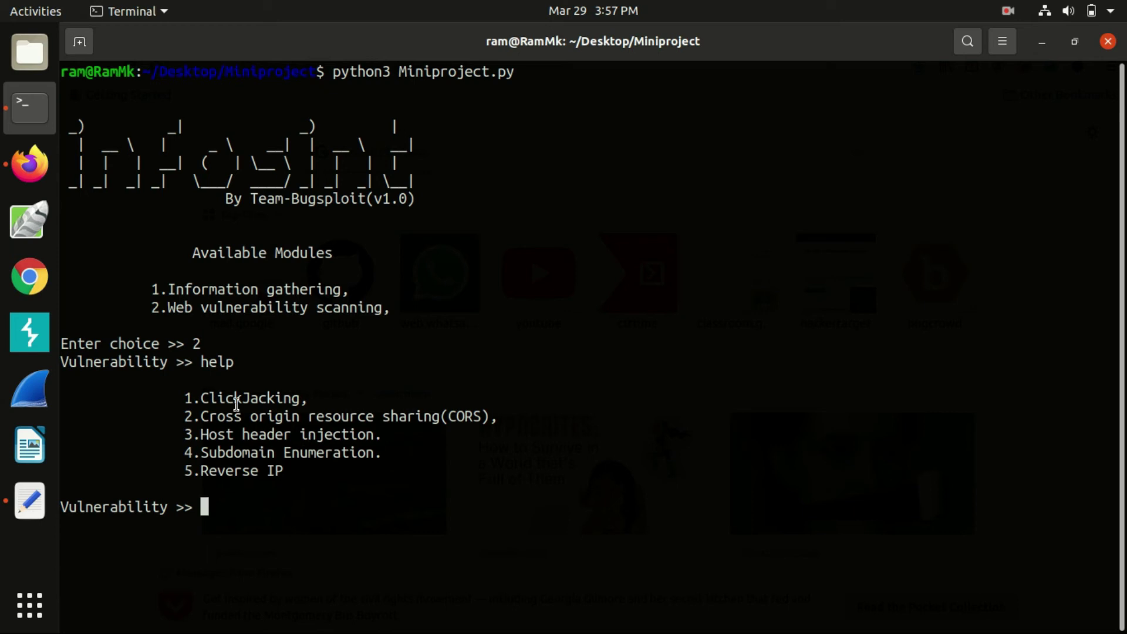
drag(202, 397, 296, 396)
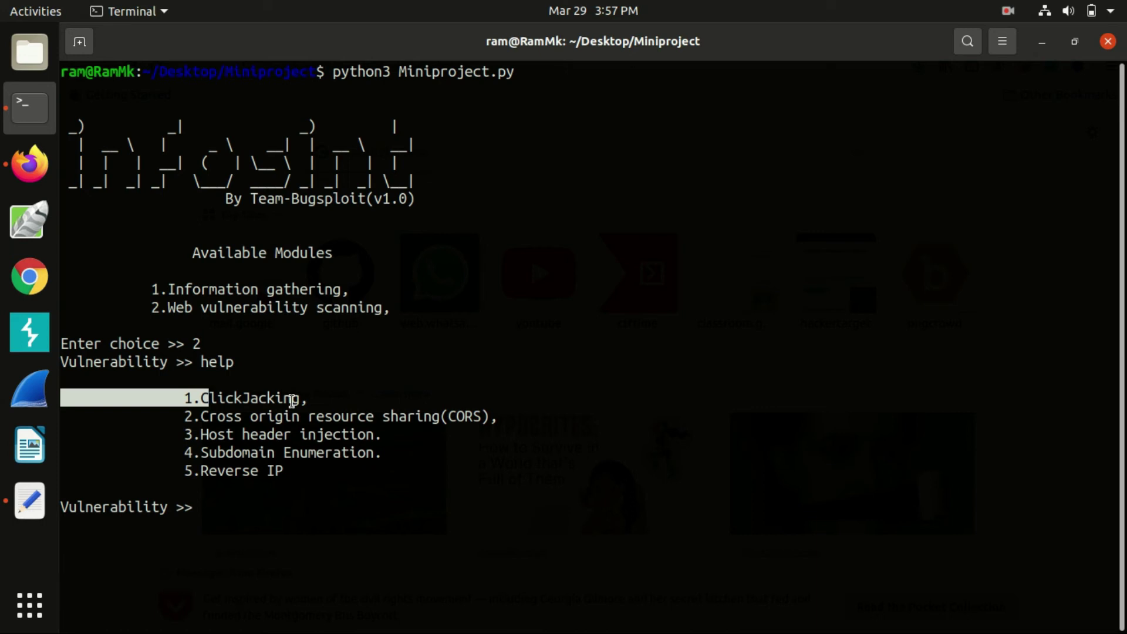
click(292, 401)
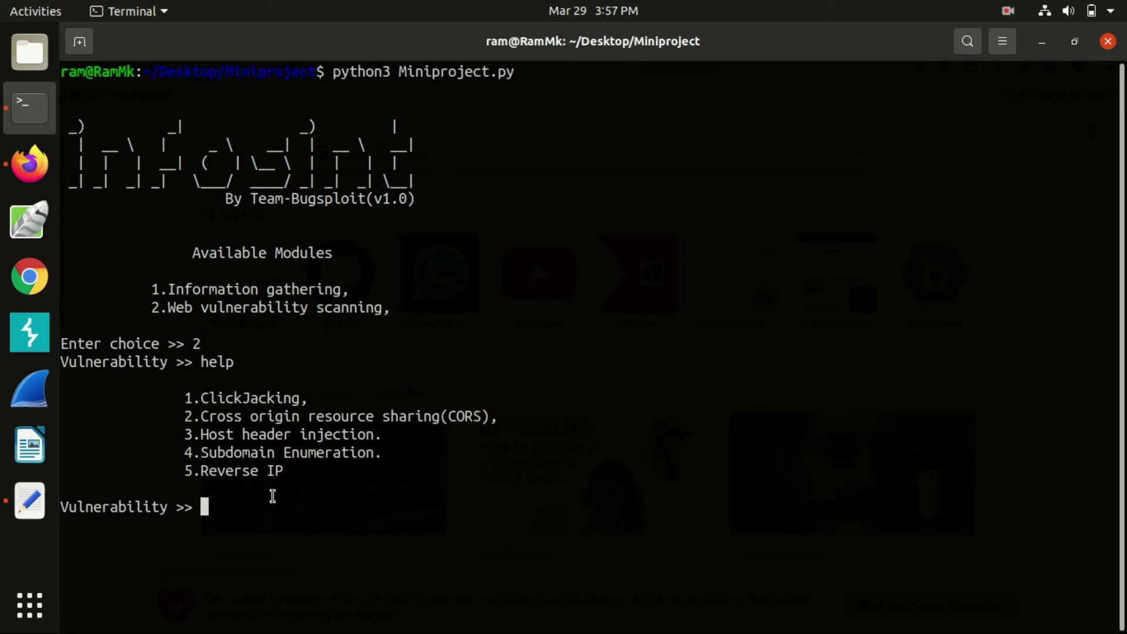
Run the ClickJacking check (option 1) against skcet.ac.in on port 80
text(1)
key(Return)
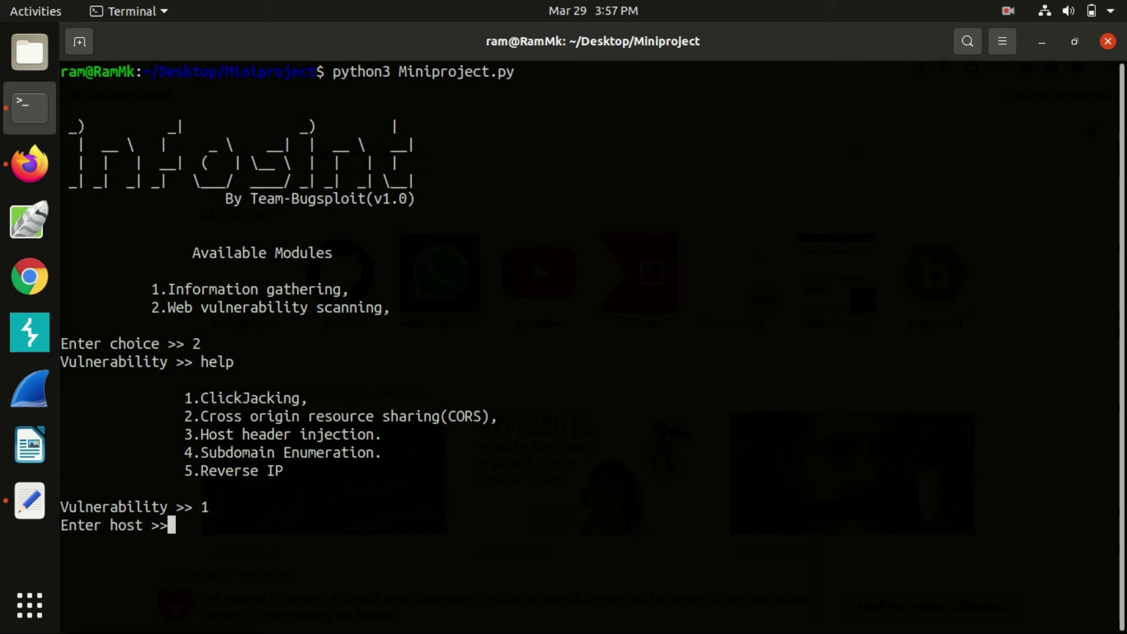
text(skcet.a)
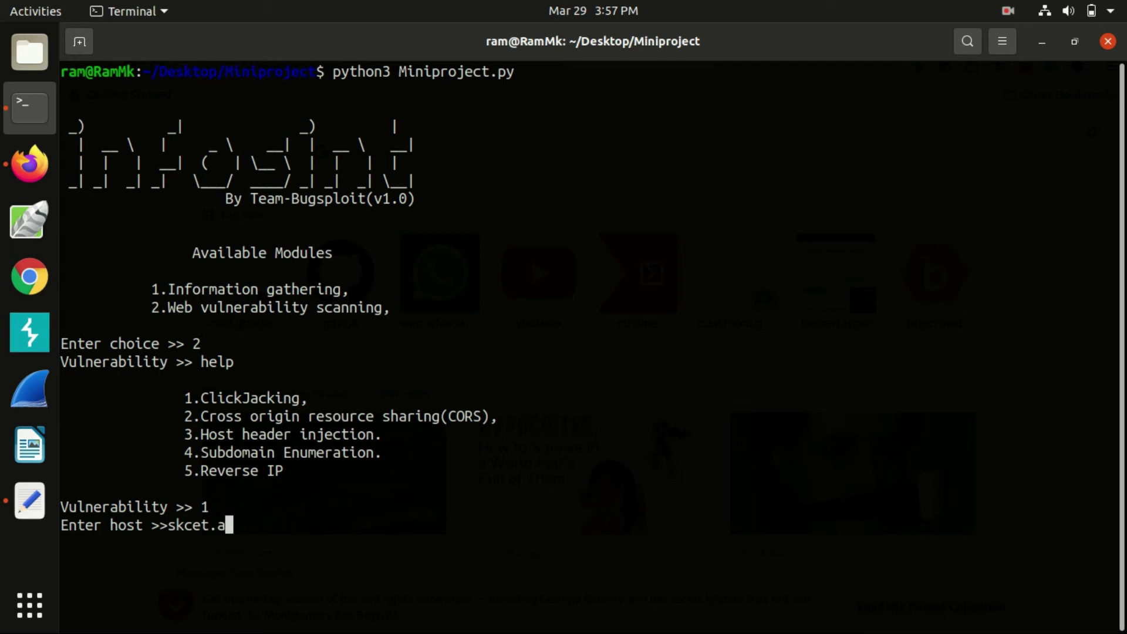
text(c.in)
key(Return)
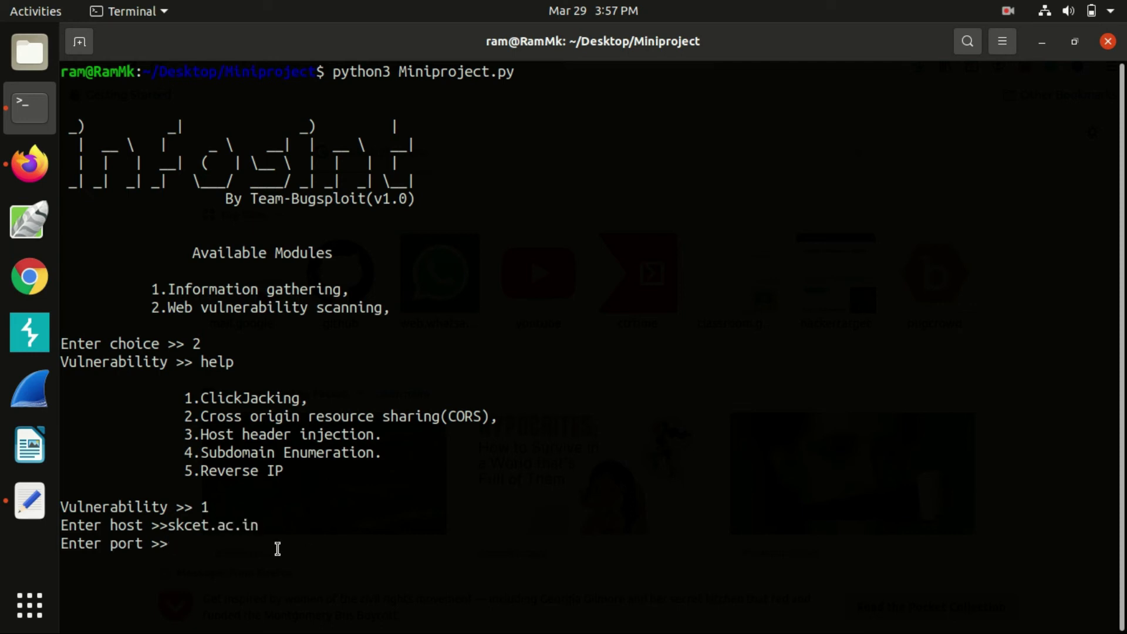
text(80)
key(Return)
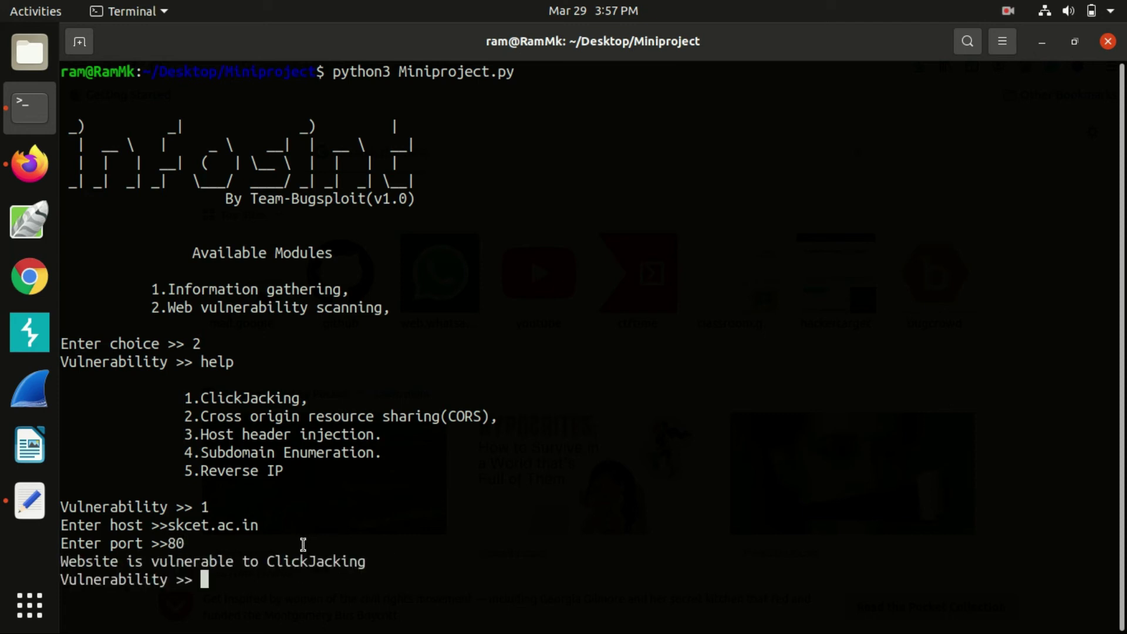
Highlight the result reporting the website is vulnerable to ClickJacking
drag(74, 561, 70, 561)
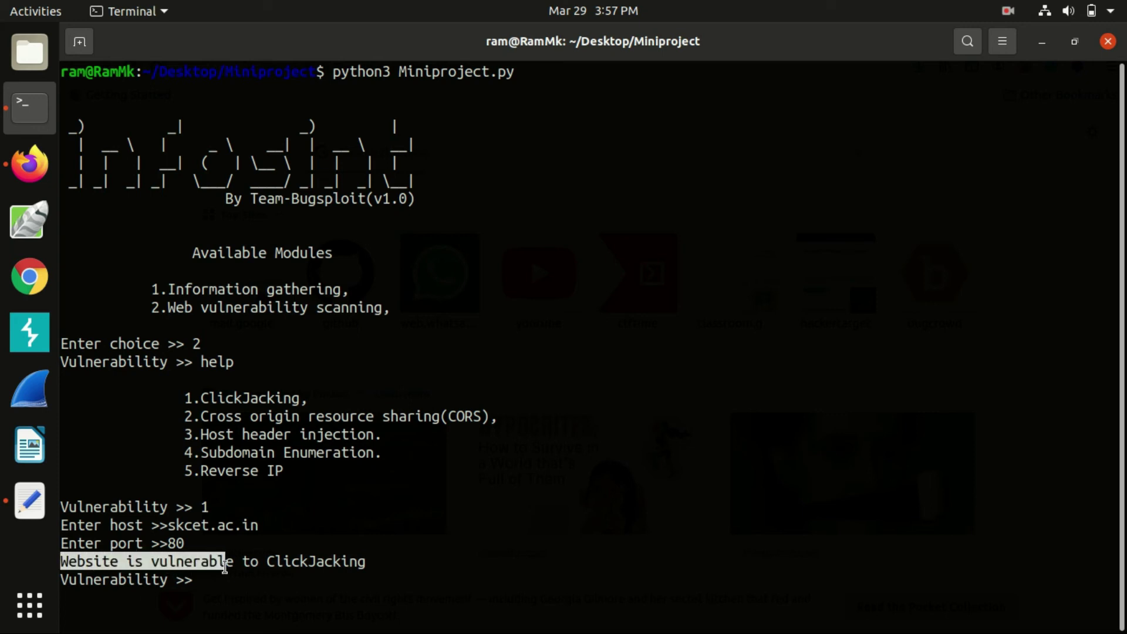
drag(225, 566, 63, 563)
click(365, 566)
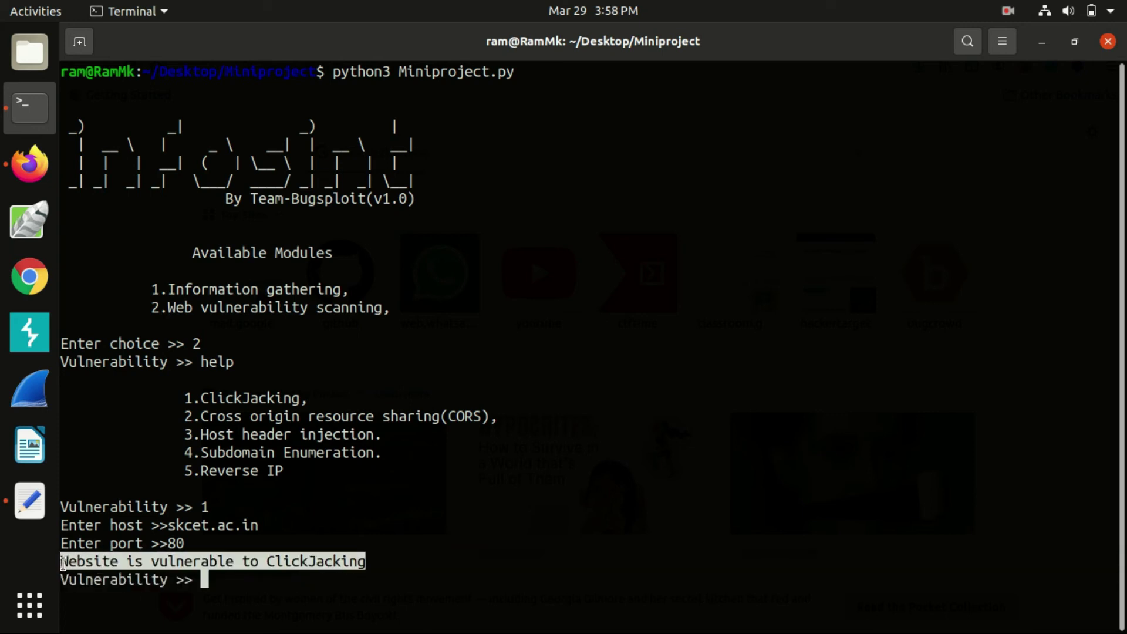
click(63, 564)
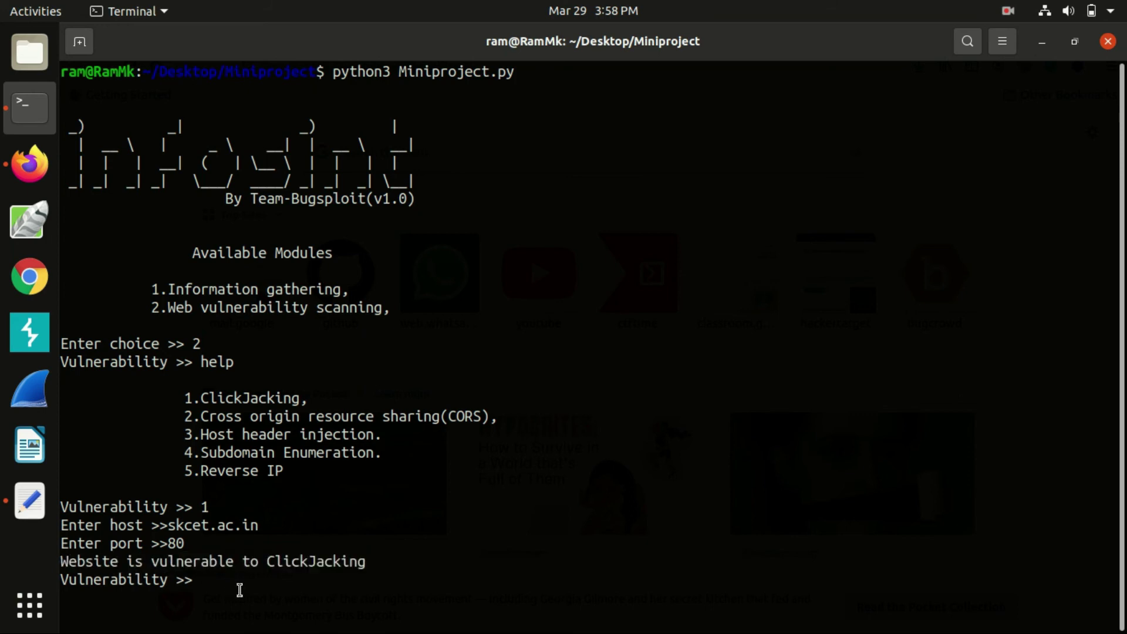
Start the CORS check (option 2) on skcet.ac.in, port 80
text(2)
key(Return)
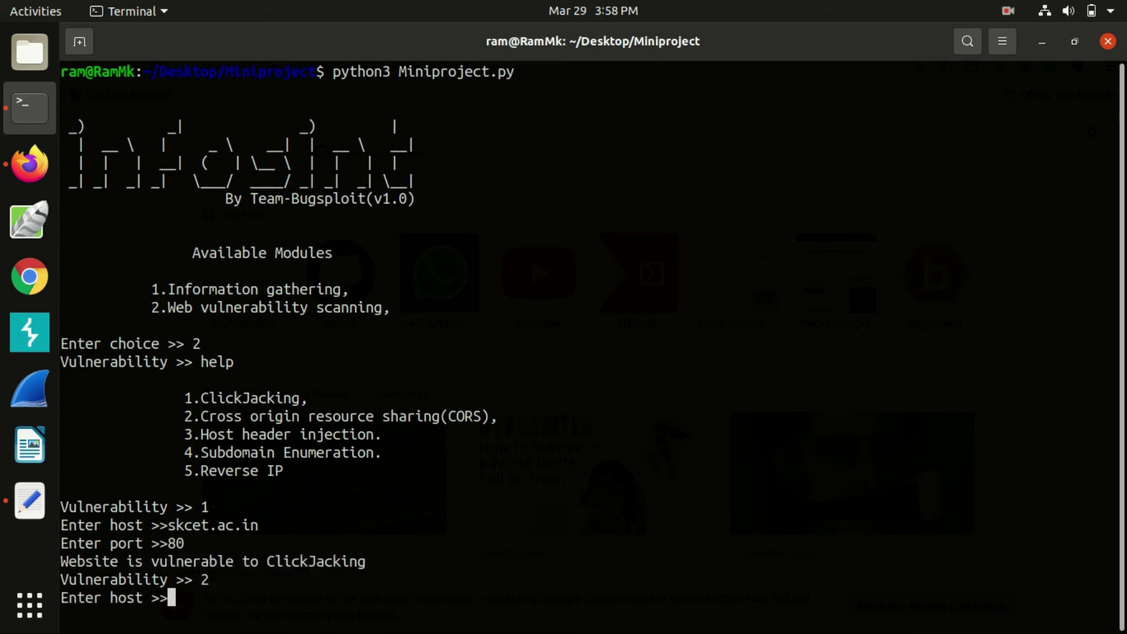
text(skcet.ac.in)
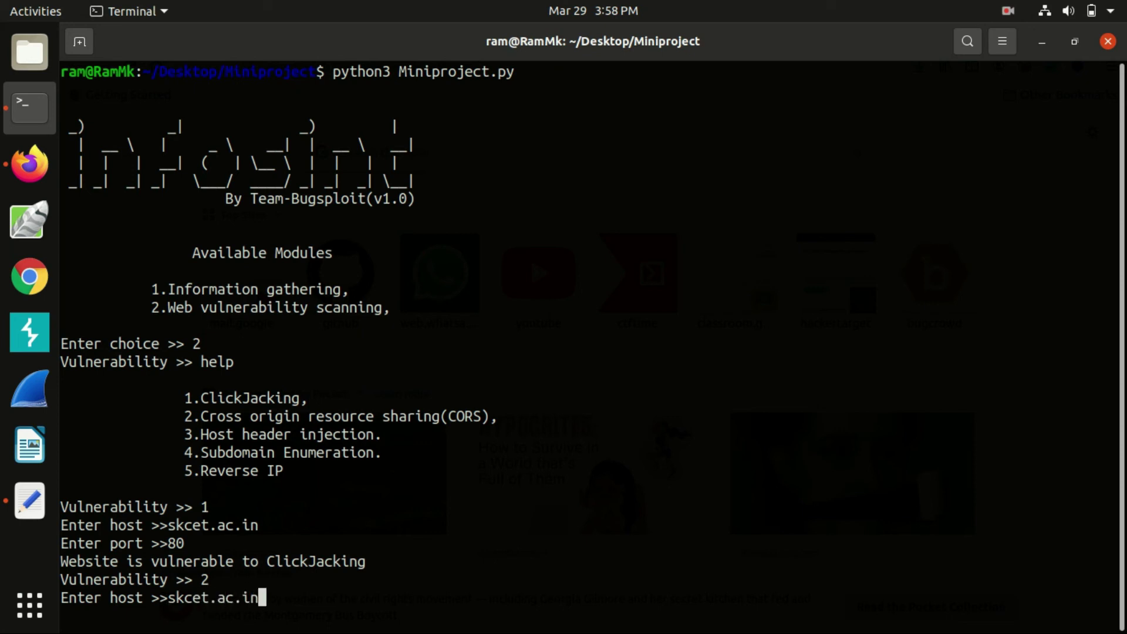
key(Return)
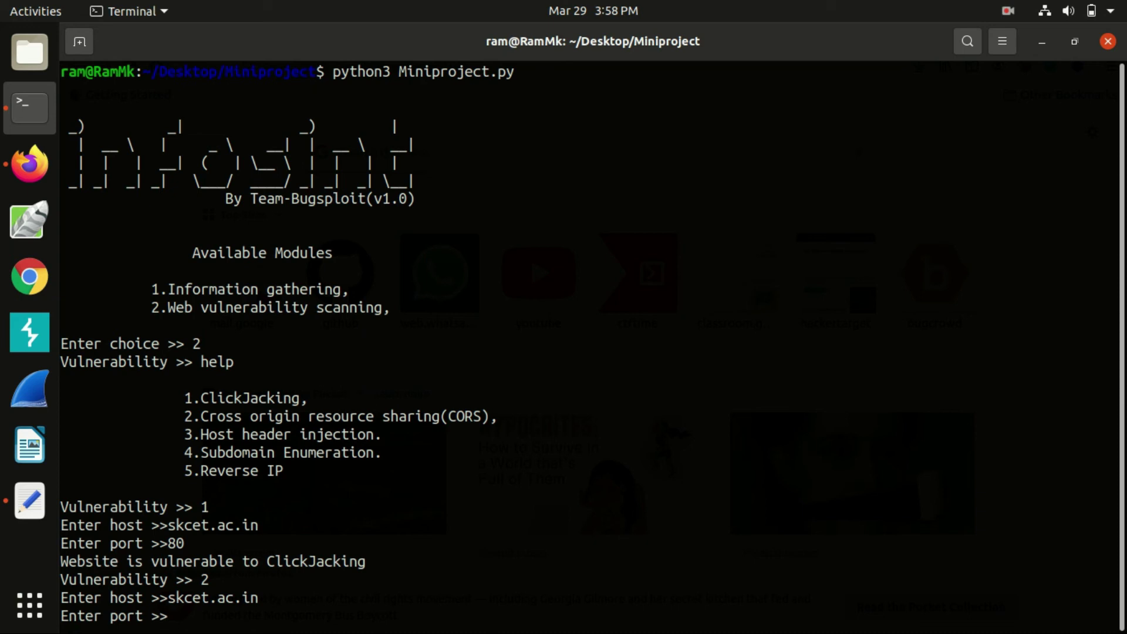
text(80)
key(Return)
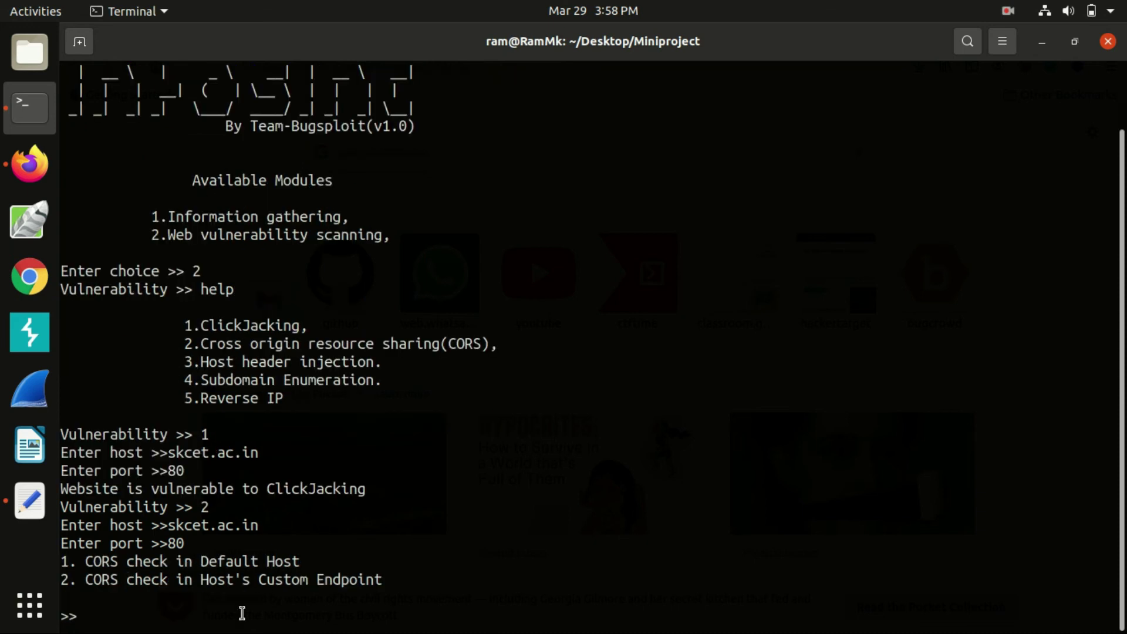
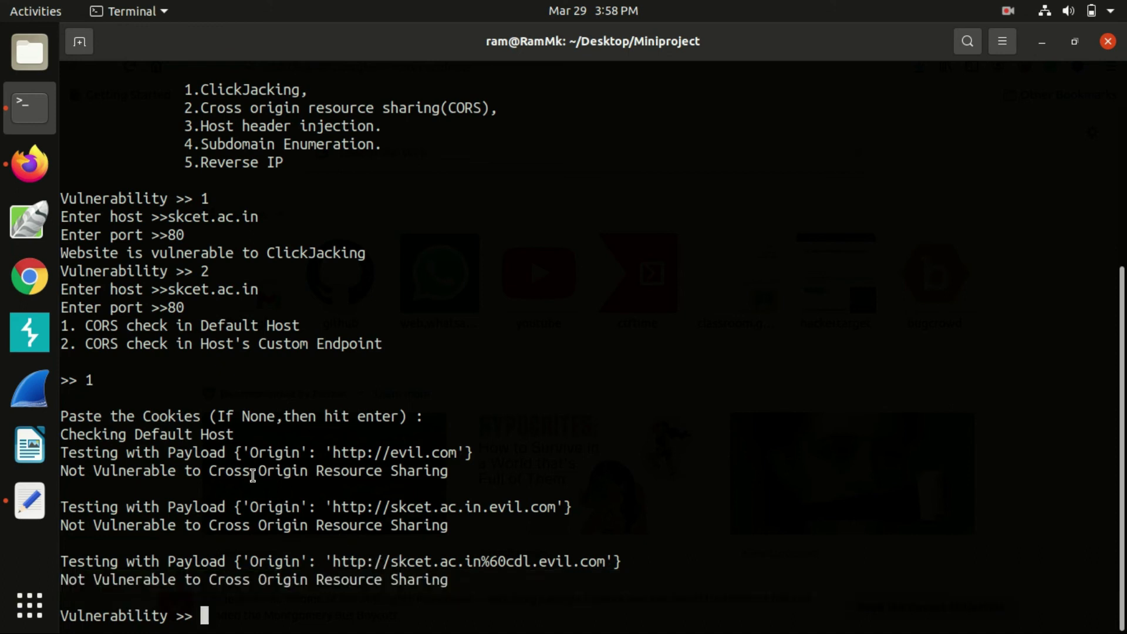
Scroll up to review the skcet.ac.in CORS scan results, then back down to the Vulnerability prompt
scroll(253, 493, up, 3)
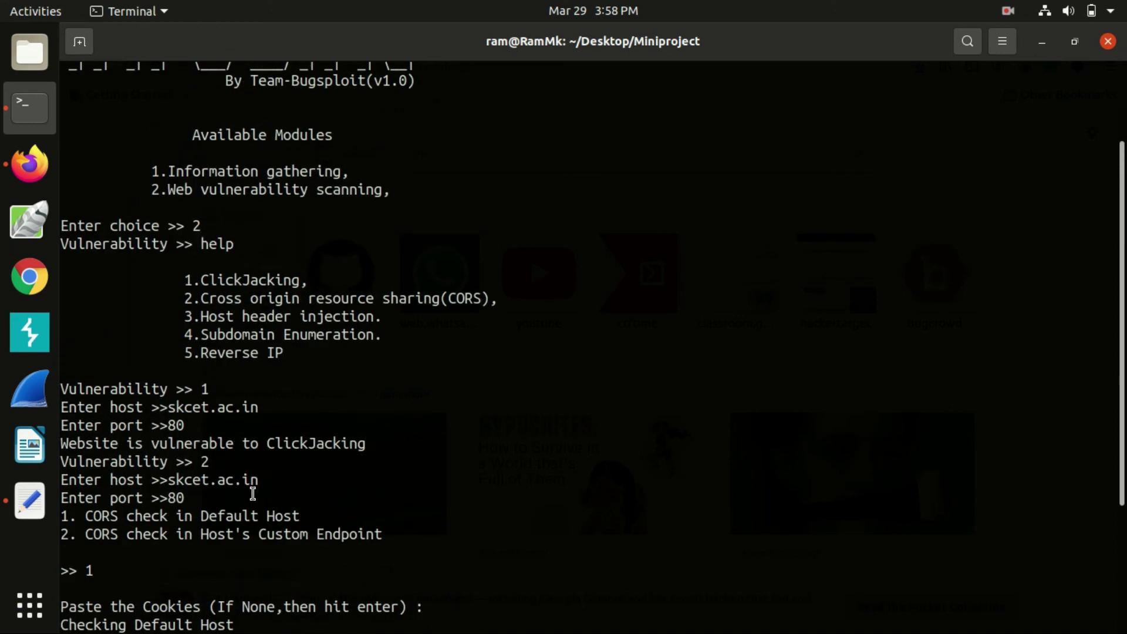
scroll(271, 531, down, 3)
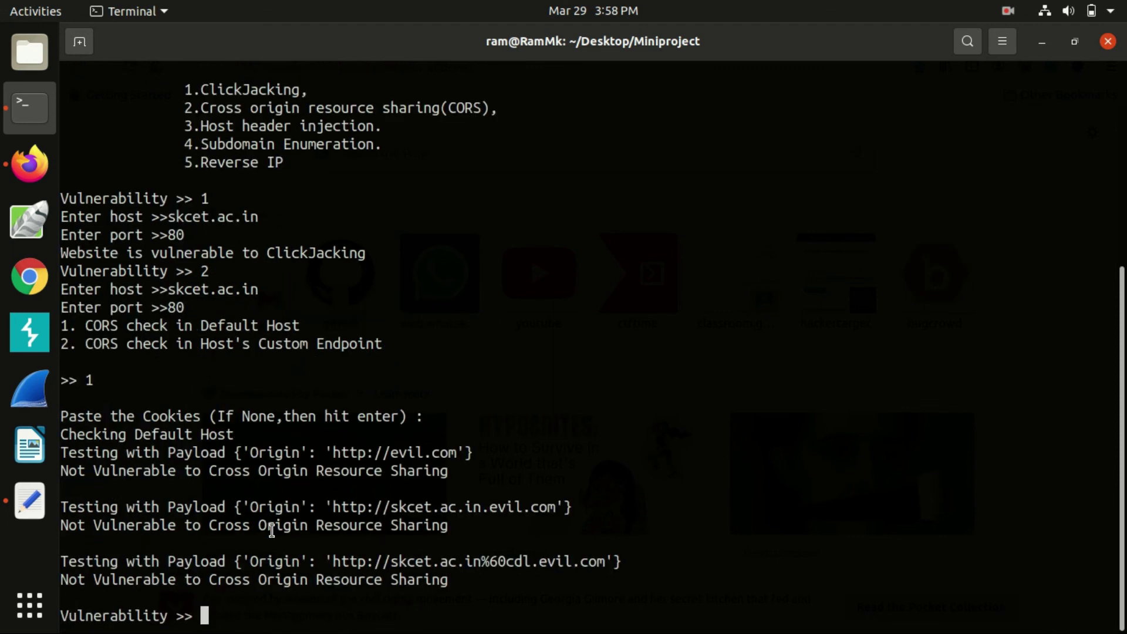
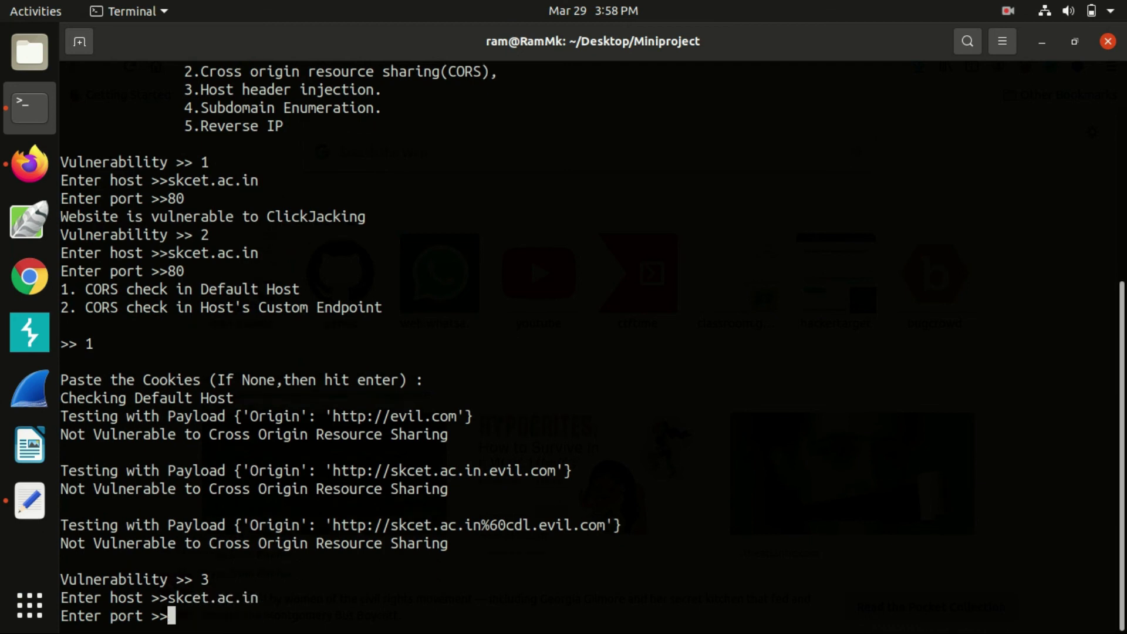
Enter port 80 to run the host header injection test against skcet.ac.in
text(80)
key(Return)
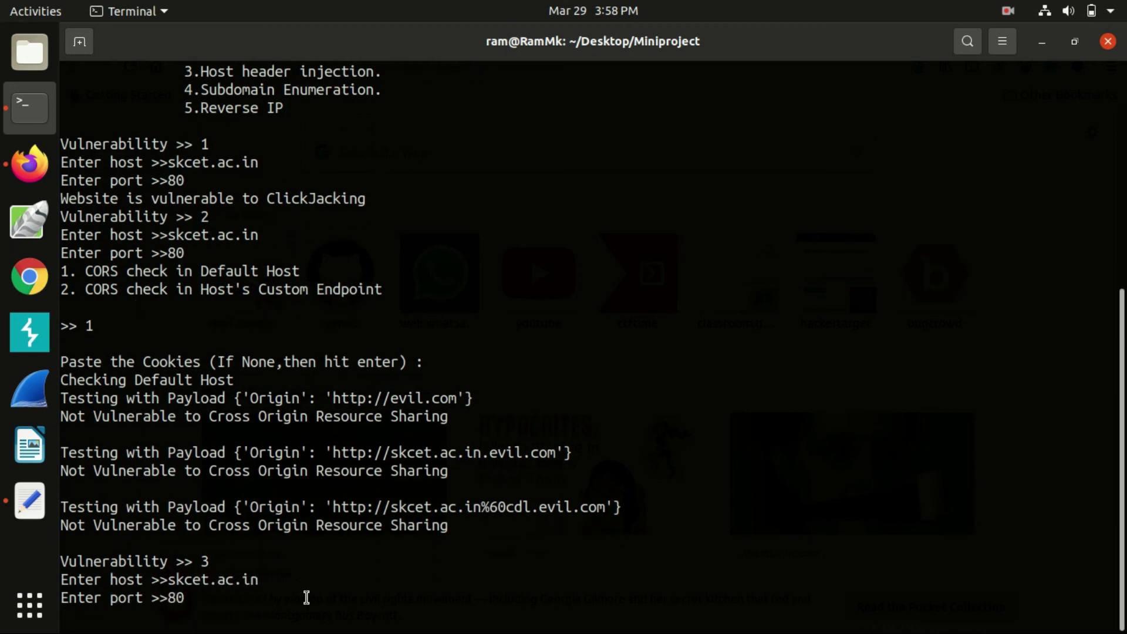
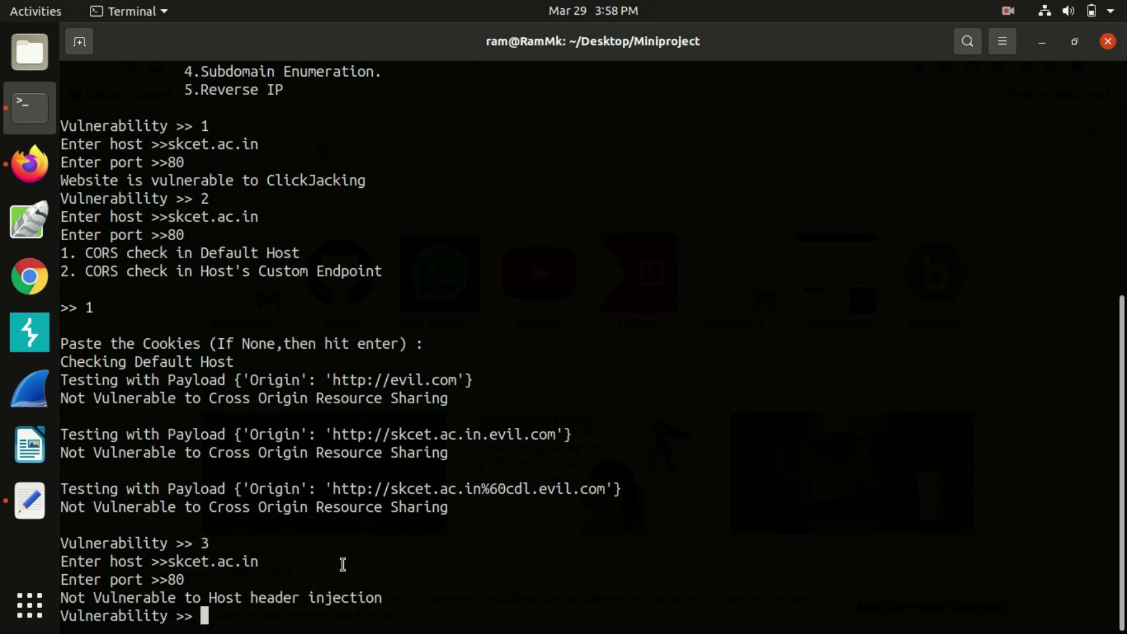
Highlight the Subdomain Enumeration option in the scanner's list of checks
scroll(343, 565, up, 6)
drag(205, 421, 408, 431)
click(403, 442)
scroll(402, 451, down, 6)
Run subdomain enumeration (option 4) against google.com
text(4)
key(Return)
text(g)
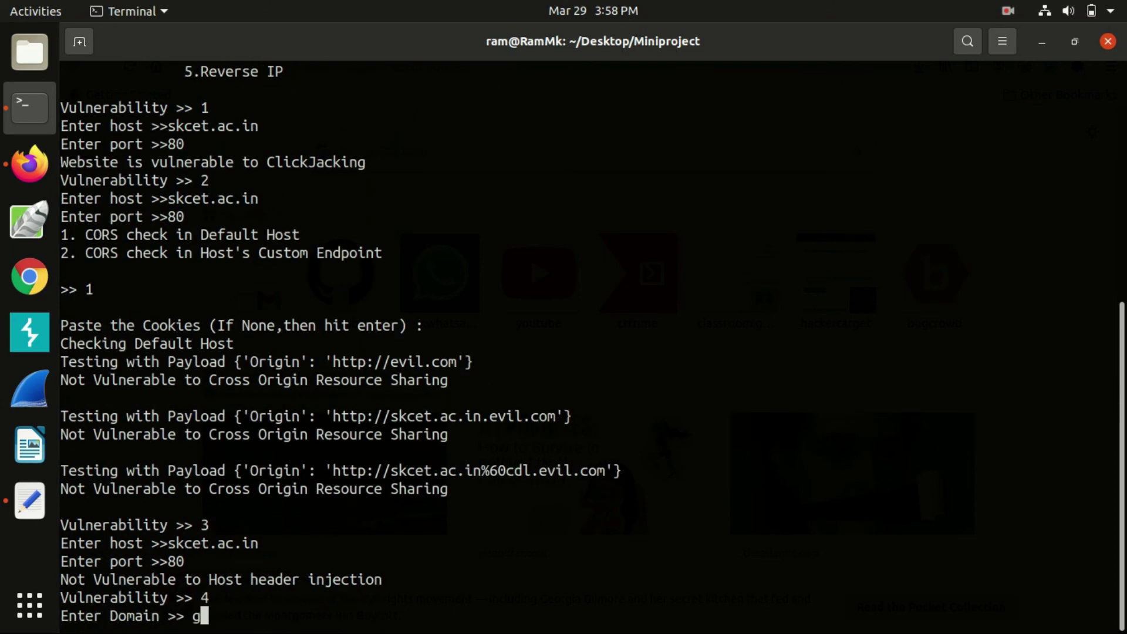
text(oogle.com)
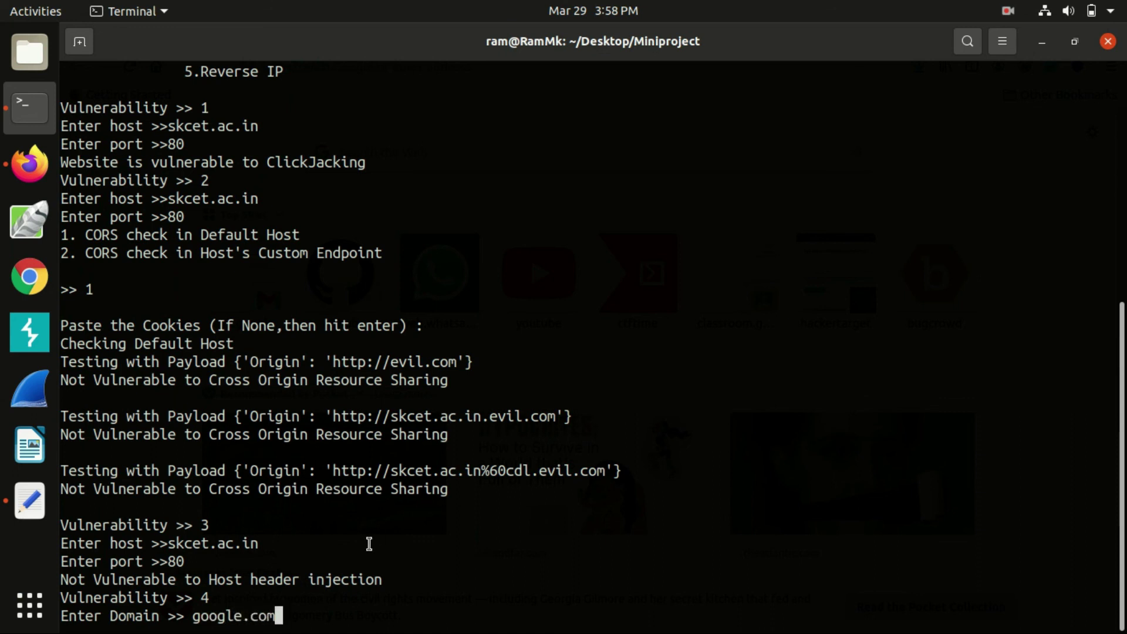
key(Return)
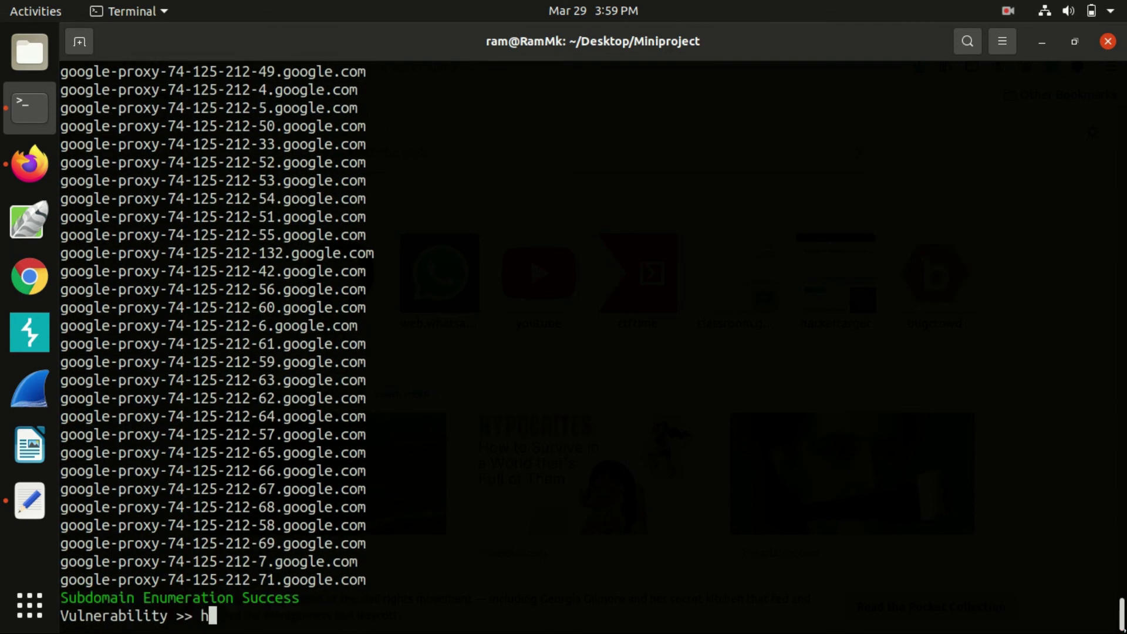
Print the scanner's help list, then run reverse IP lookup (option 5) on skcet.ac.in and review the domains
text(lp)
key(Return)
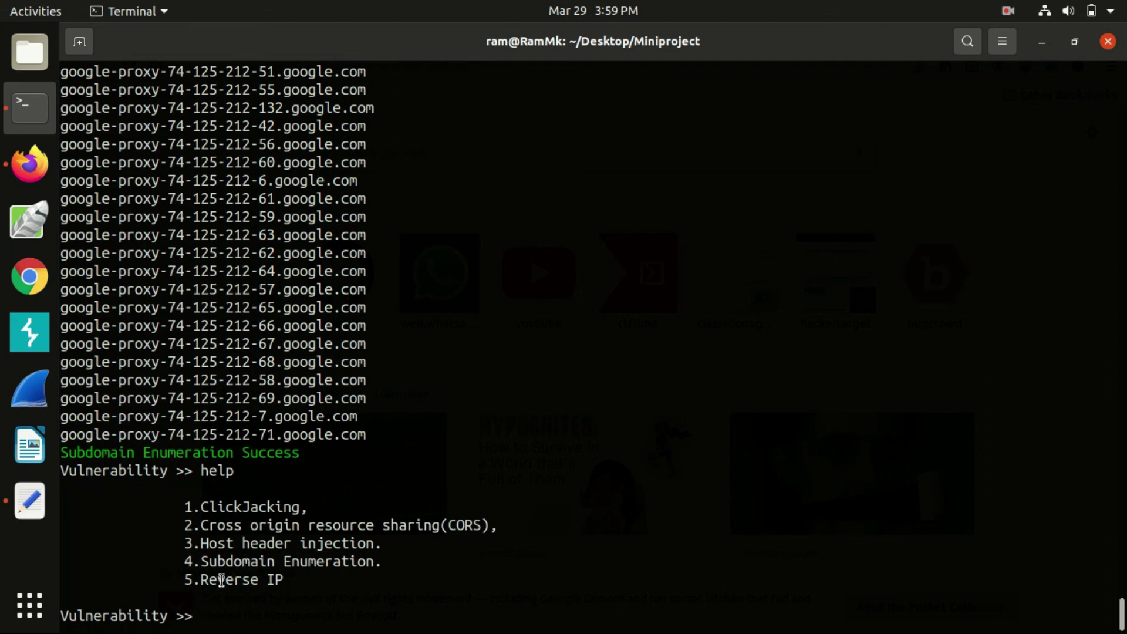
text(5)
key(Return)
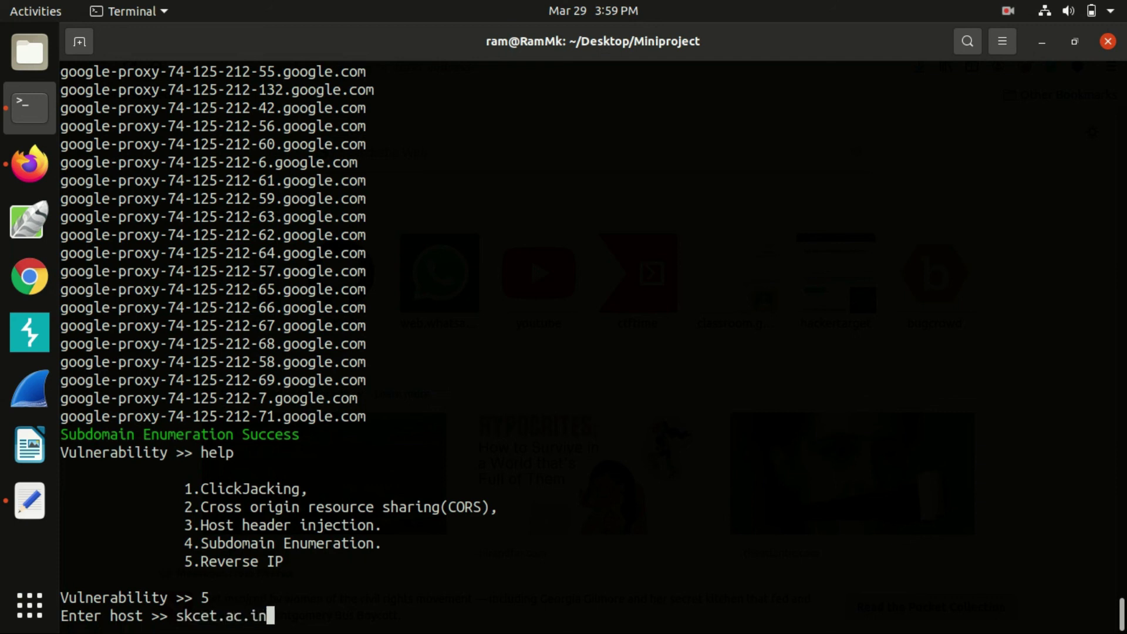
key(Return)
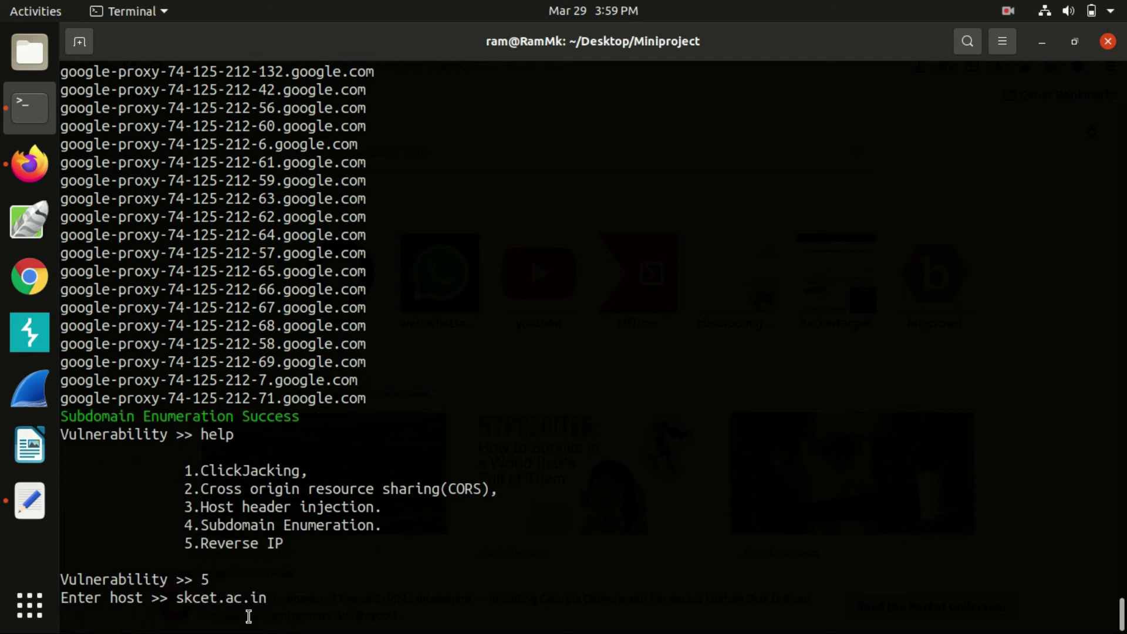
scroll(257, 320, up, 20)
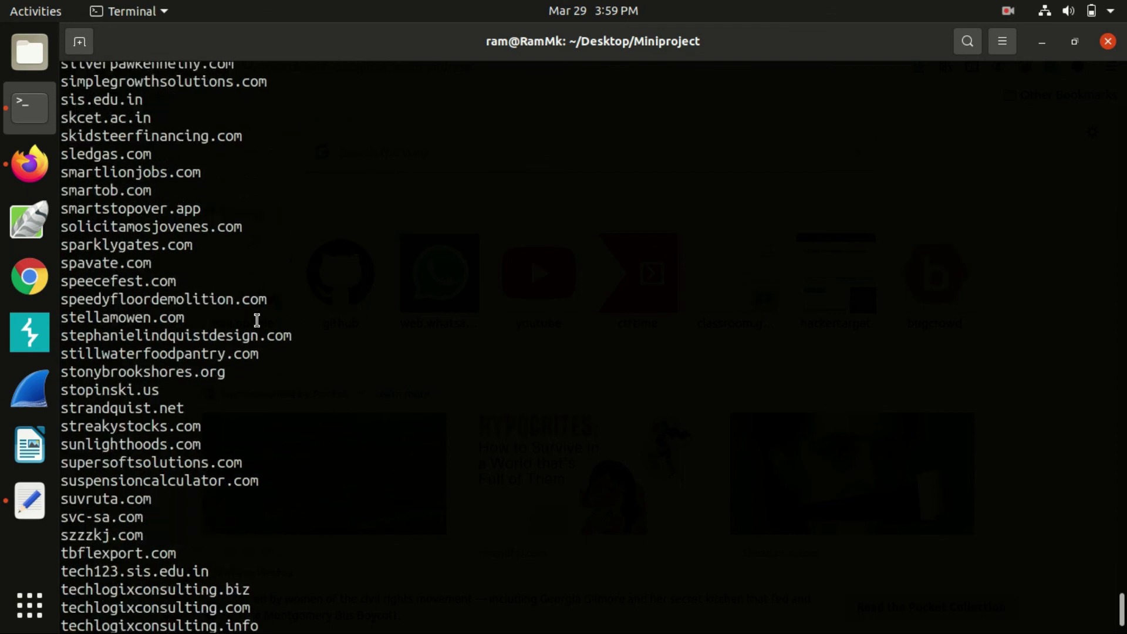
scroll(257, 320, up, 20)
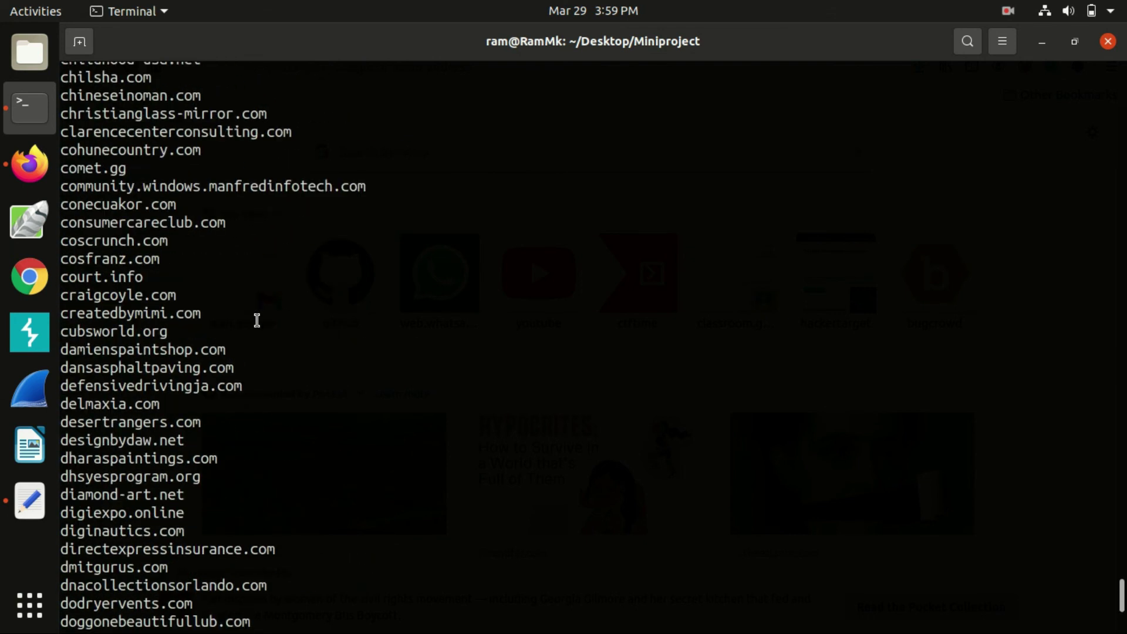